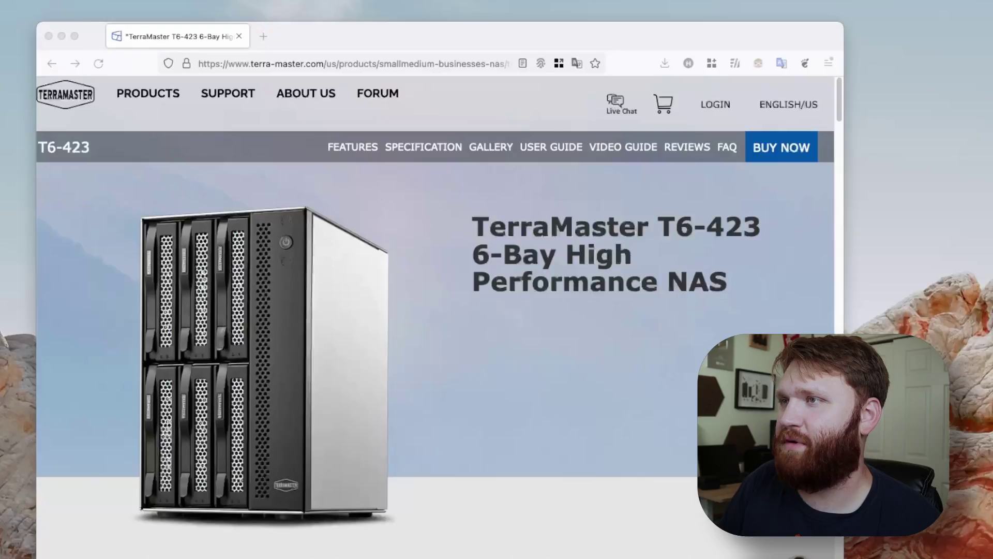
- Show the T6-423 specification table with its ports, weight and power supply details
click(410, 152)
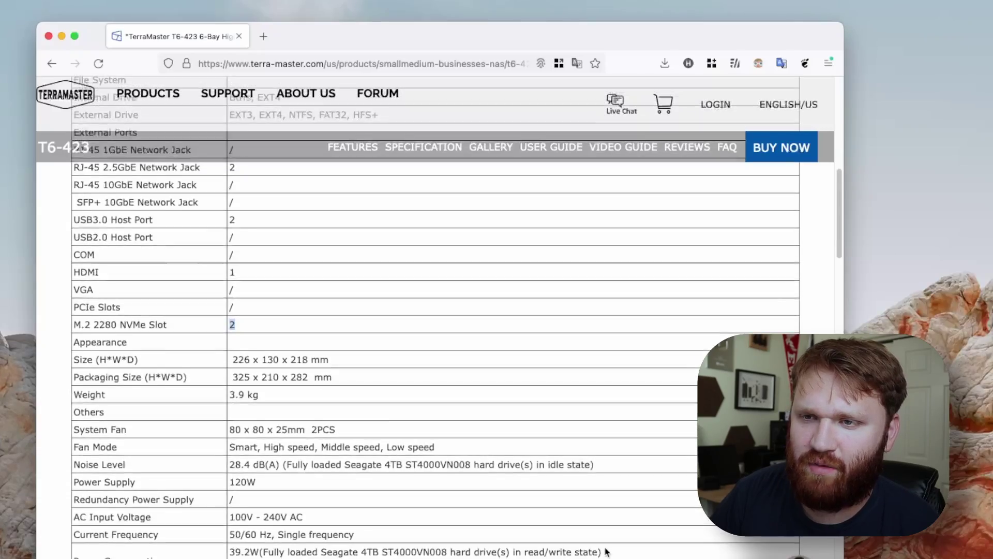
scroll(607, 552, down, 2)
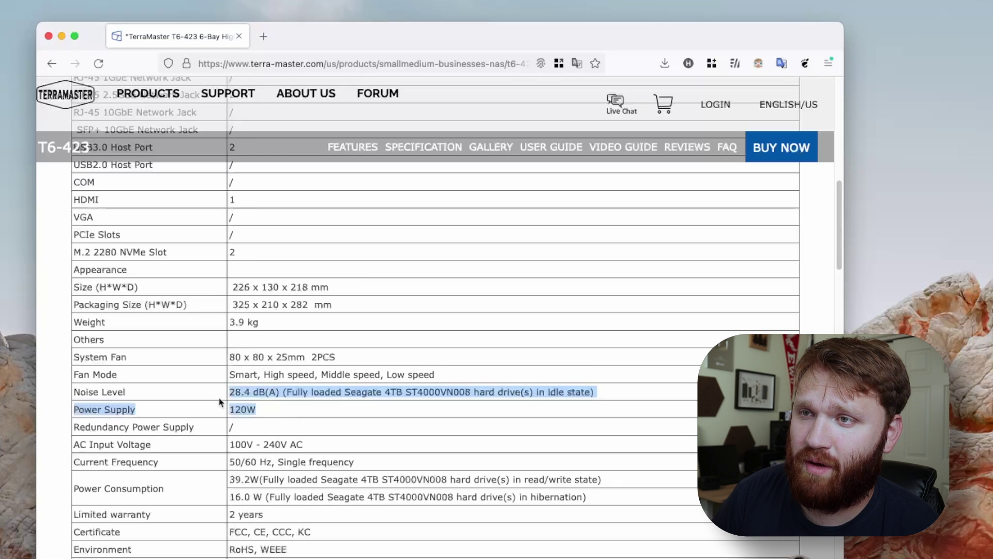
- Highlight the 2-year limited warranty row and scroll the T6-423 specs down to File Services
drag(270, 516, 73, 514)
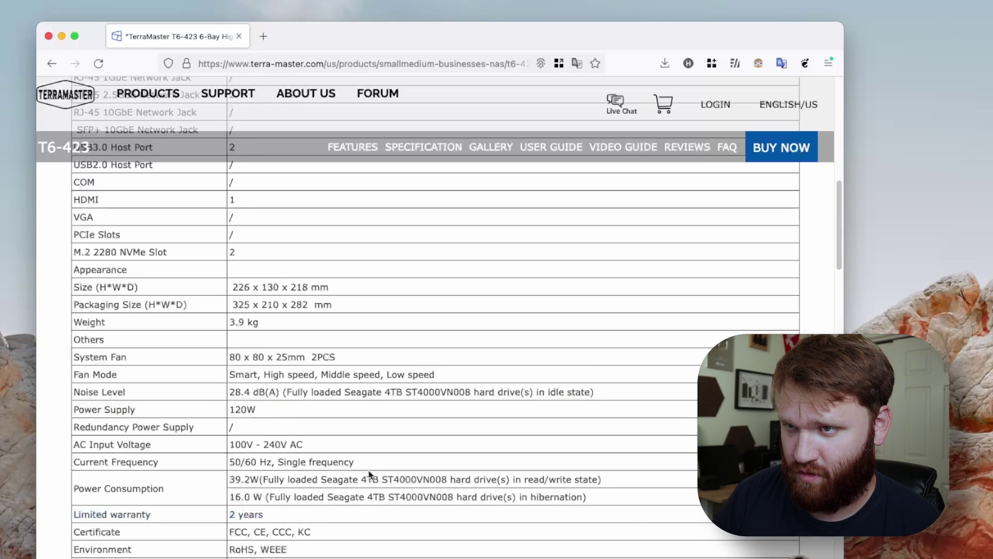
scroll(371, 474, down, 6)
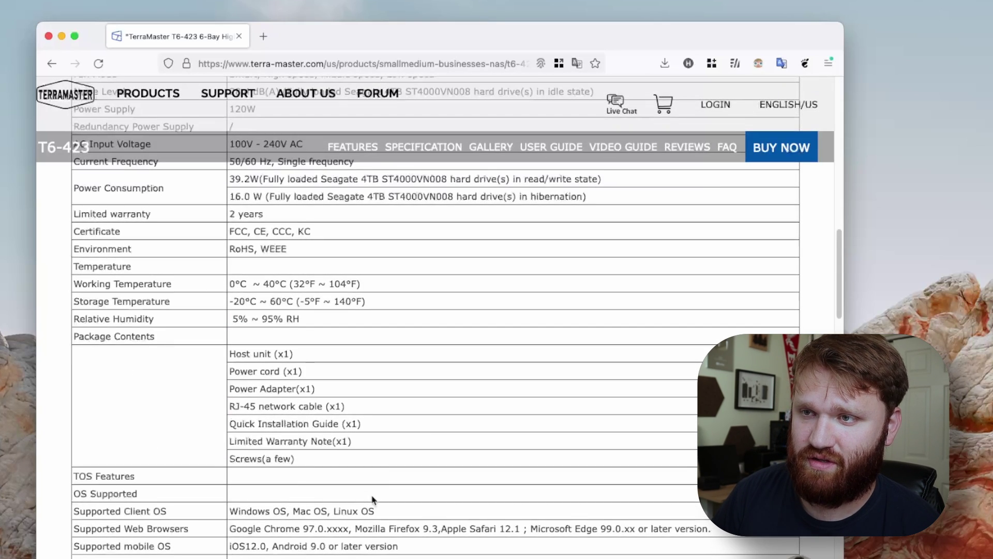
scroll(374, 500, down, 4)
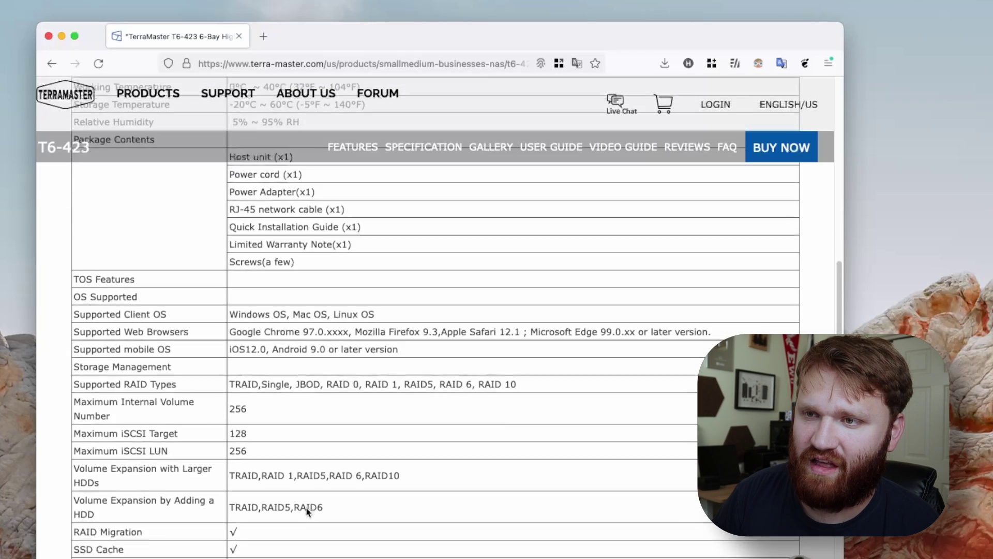
scroll(307, 512, down, 3)
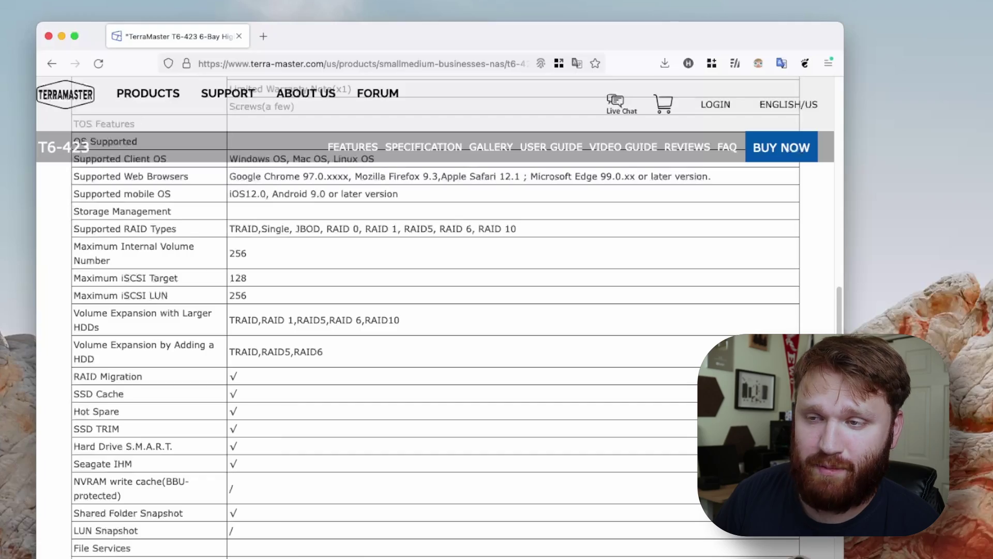
scroll(436, 310, down, 2)
scroll(312, 523, down, 2)
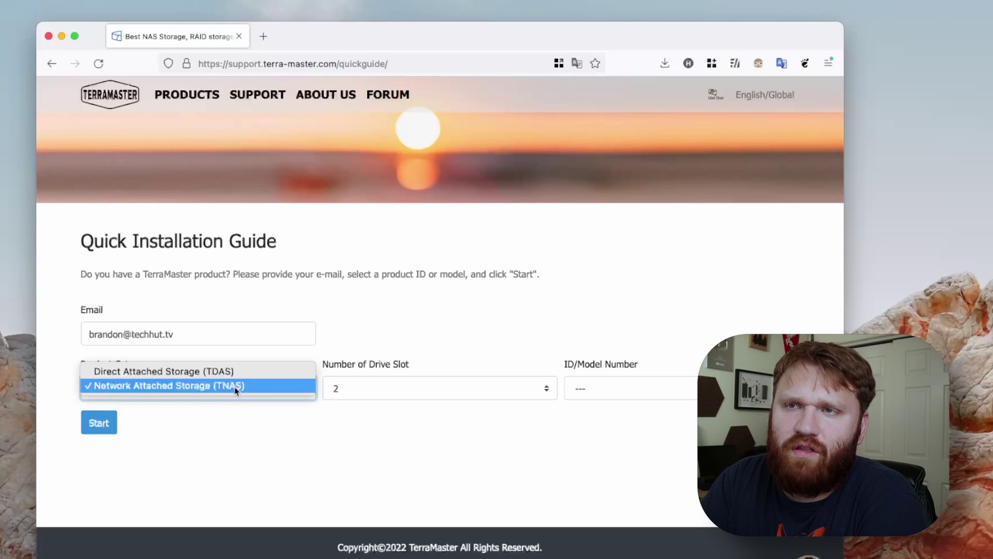
- Select Network Attached Storage (TNAS) with 6 drive slots and start the T6-423 guide
click(236, 390)
click(540, 388)
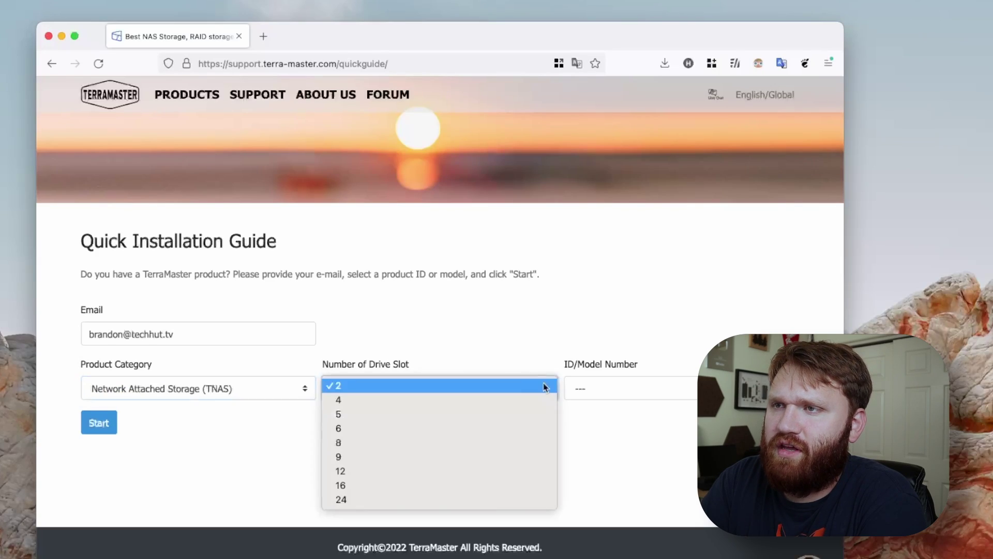
click(529, 421)
click(538, 388)
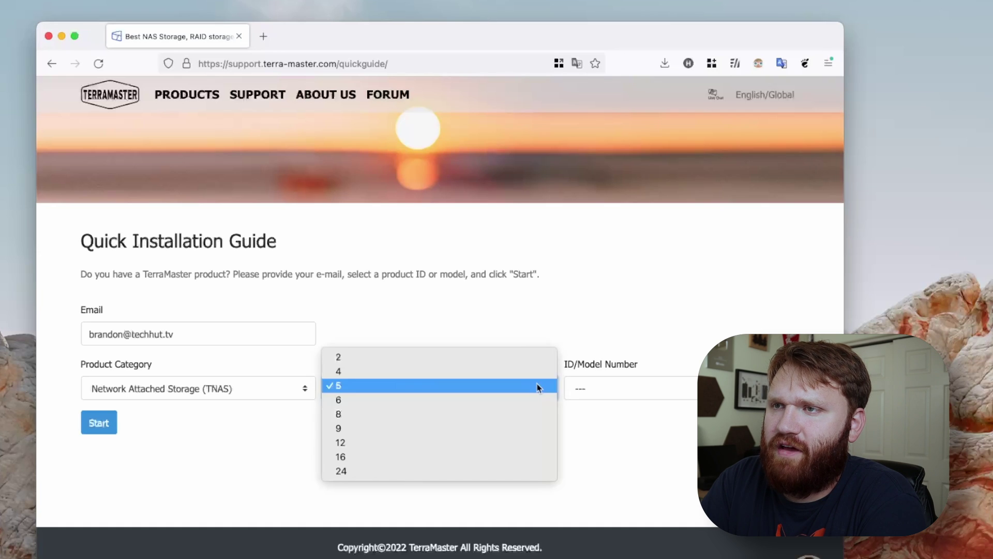
click(519, 403)
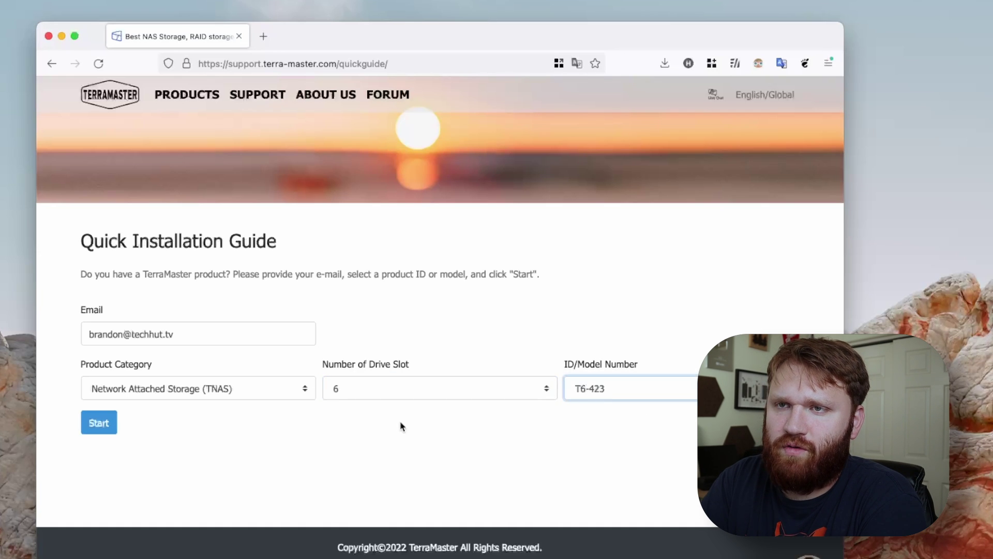
click(109, 426)
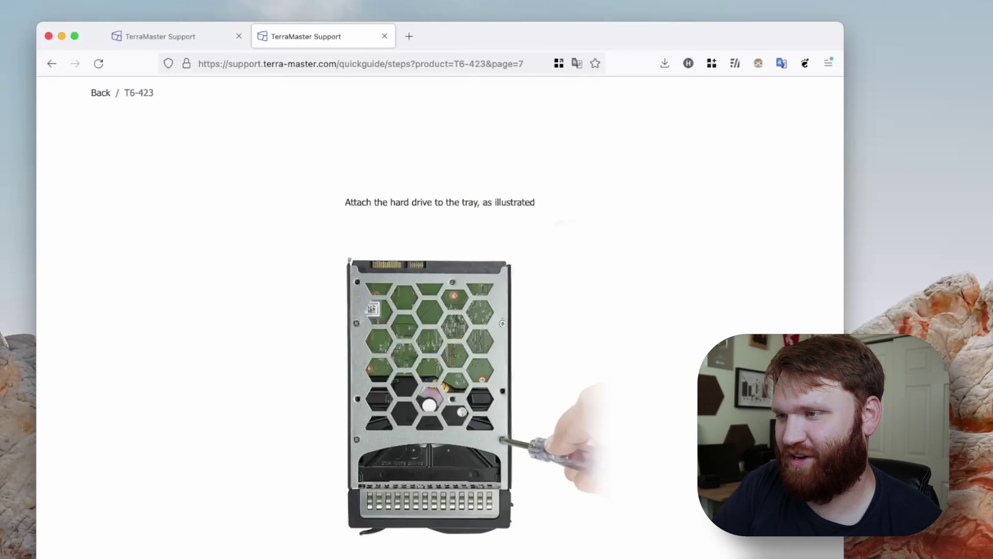
- Advance the guide through the tray, 2.5-inch drive, video guide and LAN cable pages
key(Right)
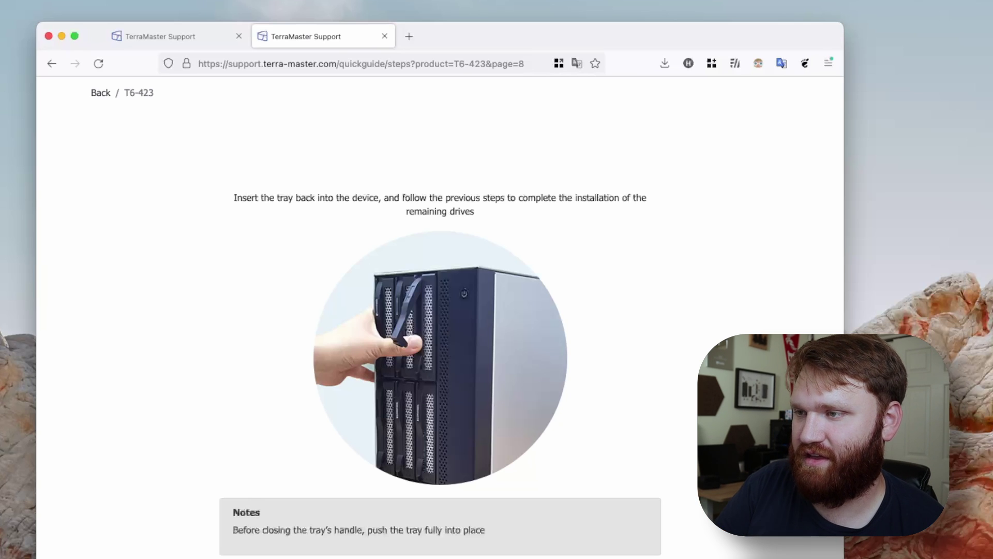
key(Right)
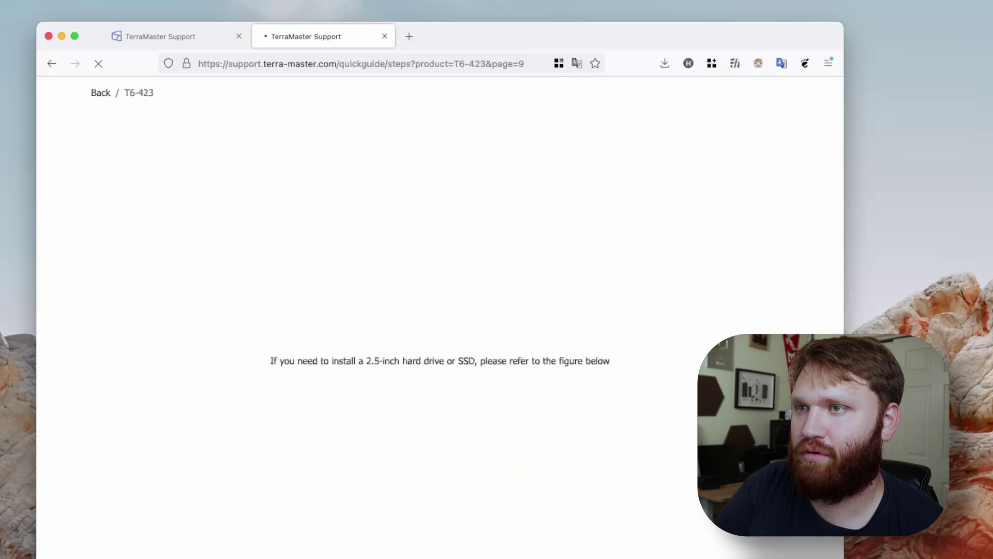
key(Right)
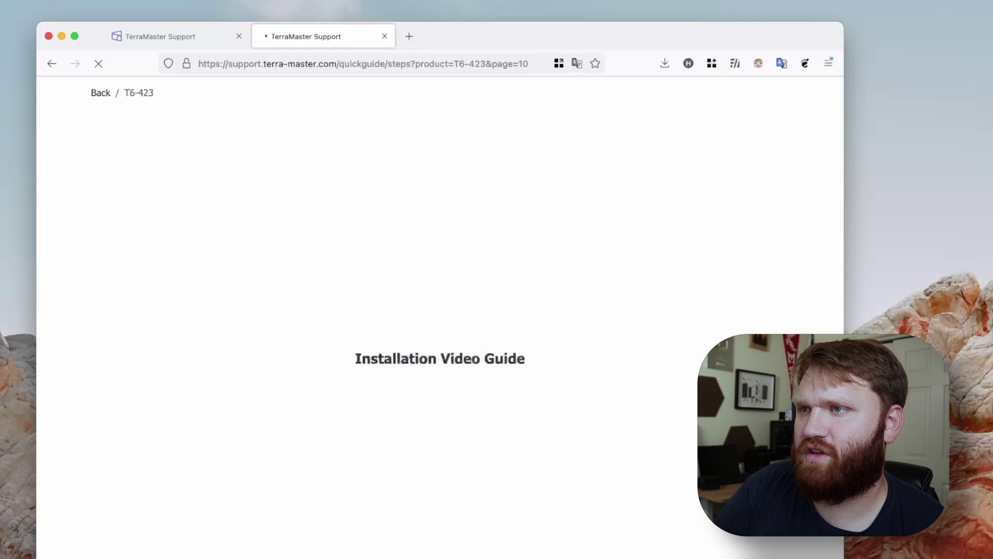
key(Right)
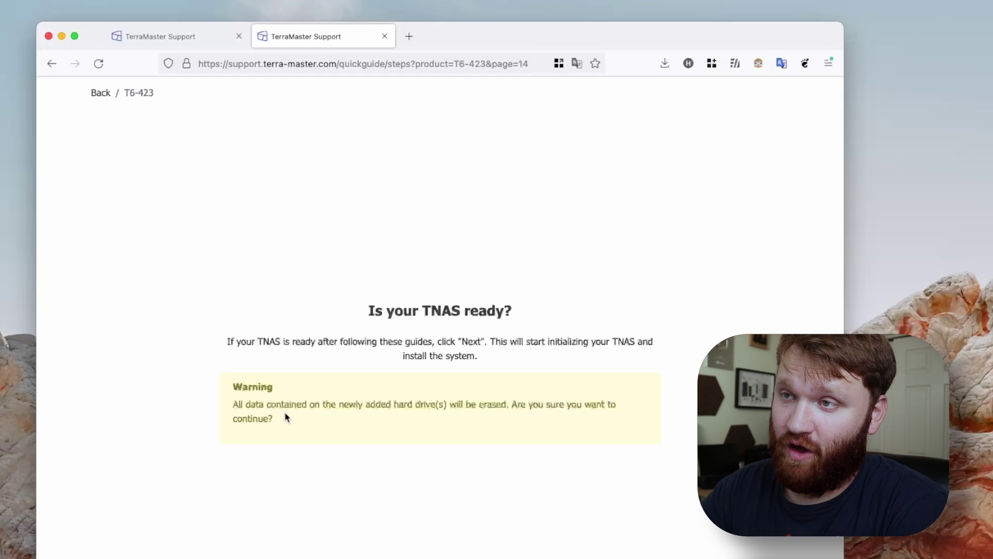
- Highlight and review the data-erase warning text on the guide page
drag(265, 417, 238, 398)
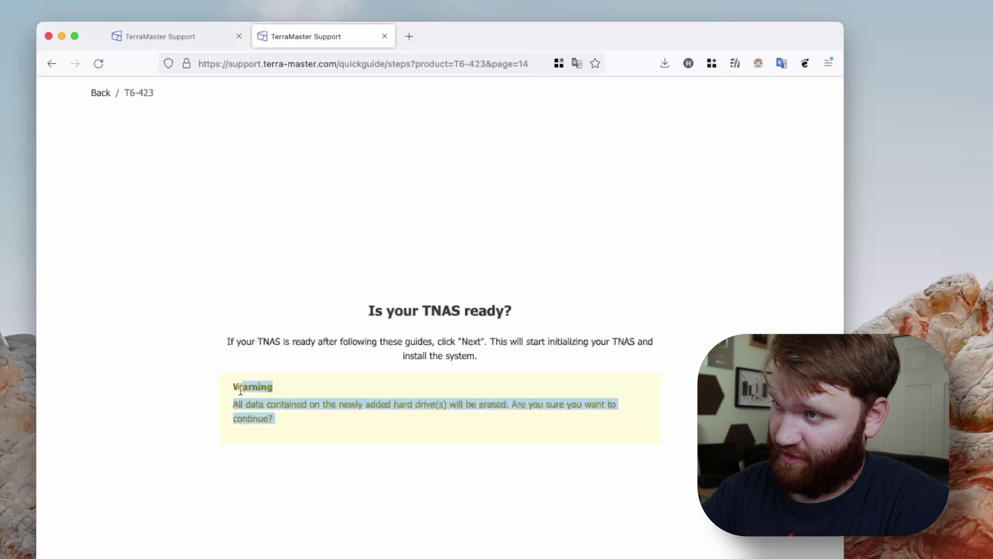
scroll(244, 397, down, 3)
scroll(401, 454, up, 3)
click(599, 469)
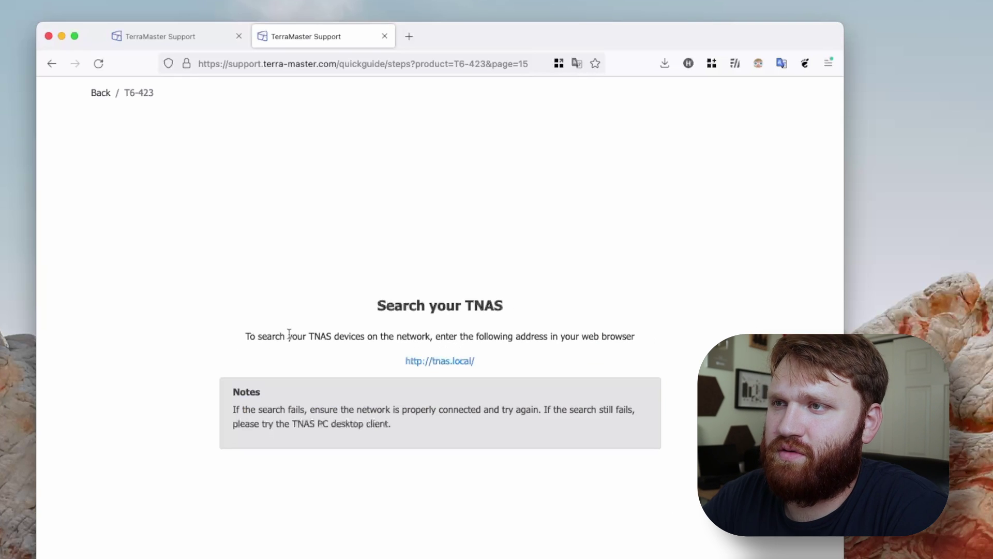
click(455, 362)
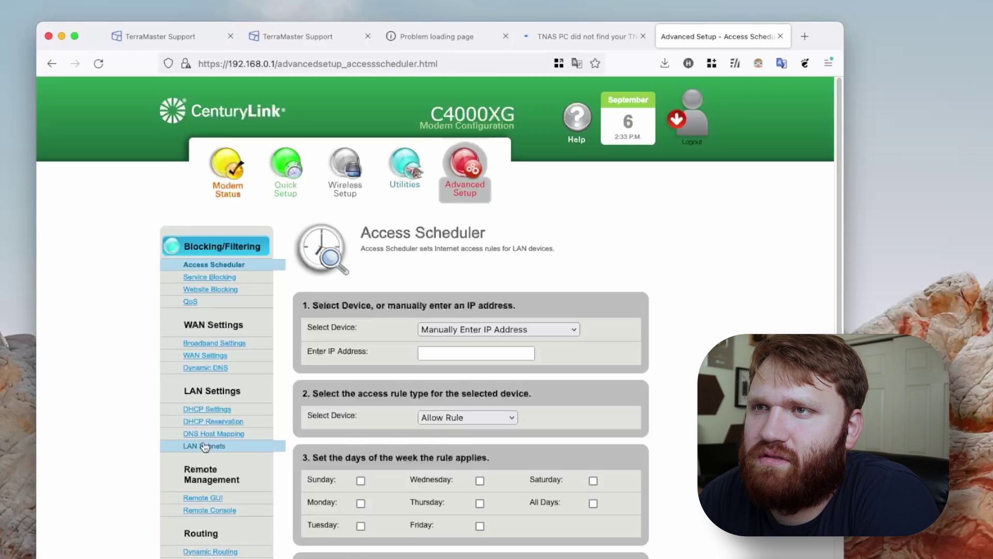
scroll(205, 445, down, 3)
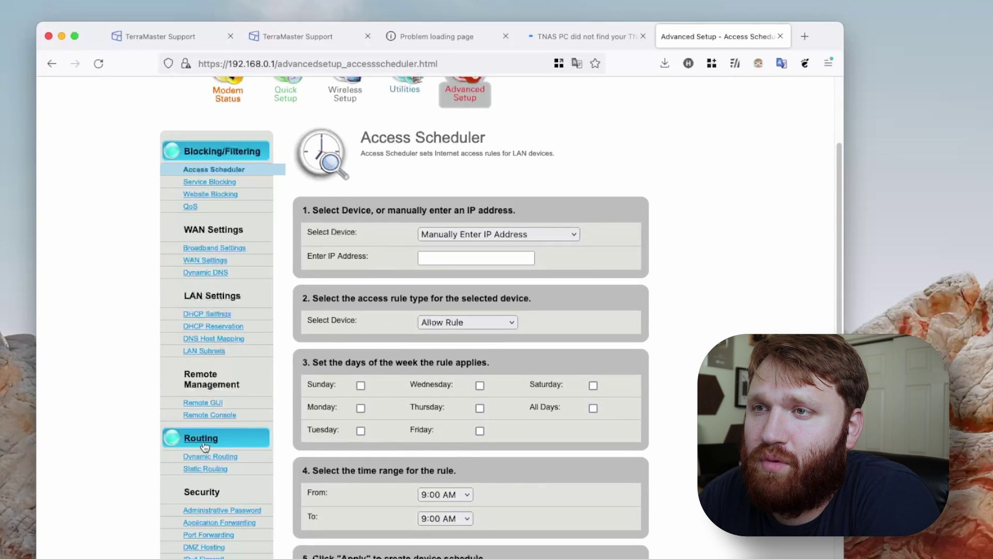
scroll(205, 446, down, 1)
scroll(206, 446, down, 3)
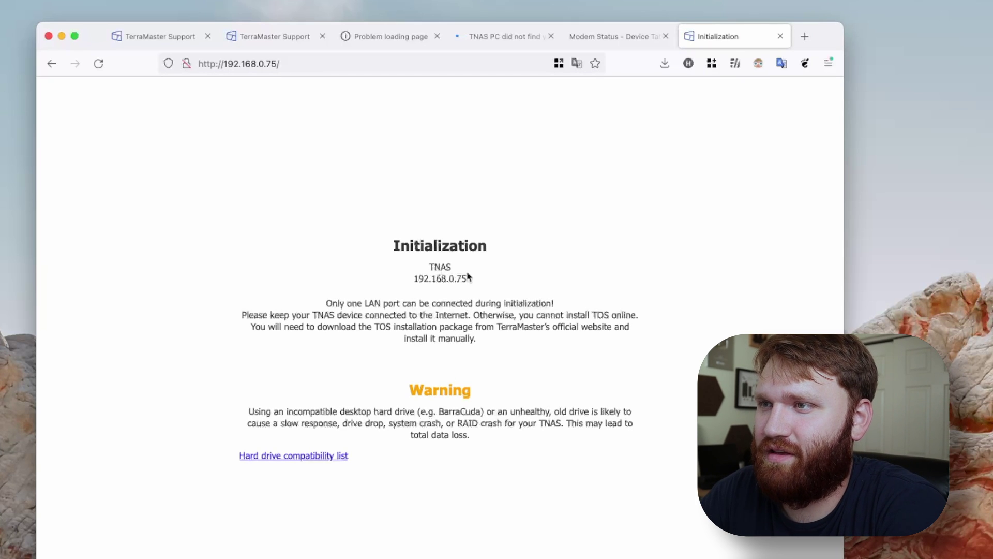
- Choose Automatic initialization and confirm that the drives will be erased
click(446, 317)
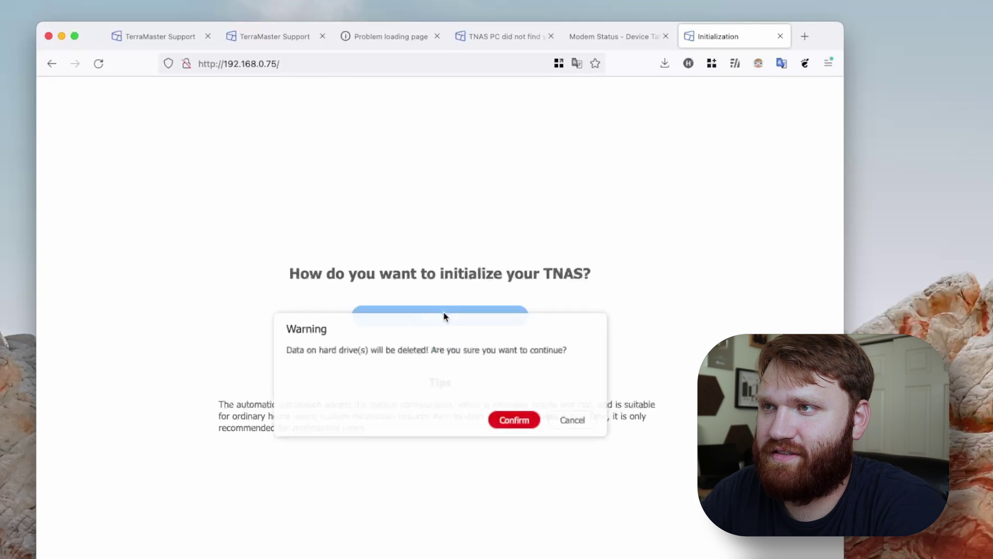
click(519, 423)
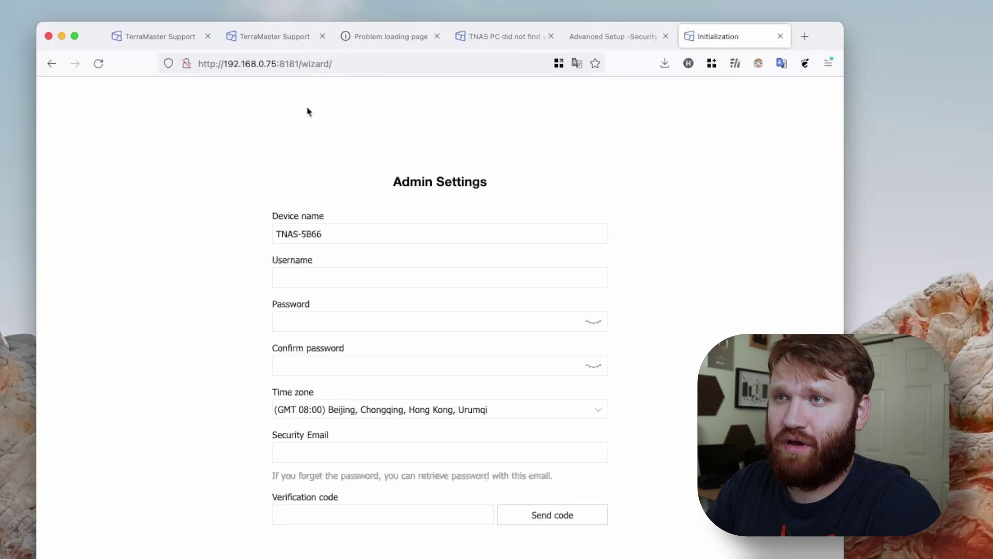
- Rename the device to TerraMasterT6, pick the time zone and skip e-mail verification
drag(329, 234, 249, 230)
text(Ter)
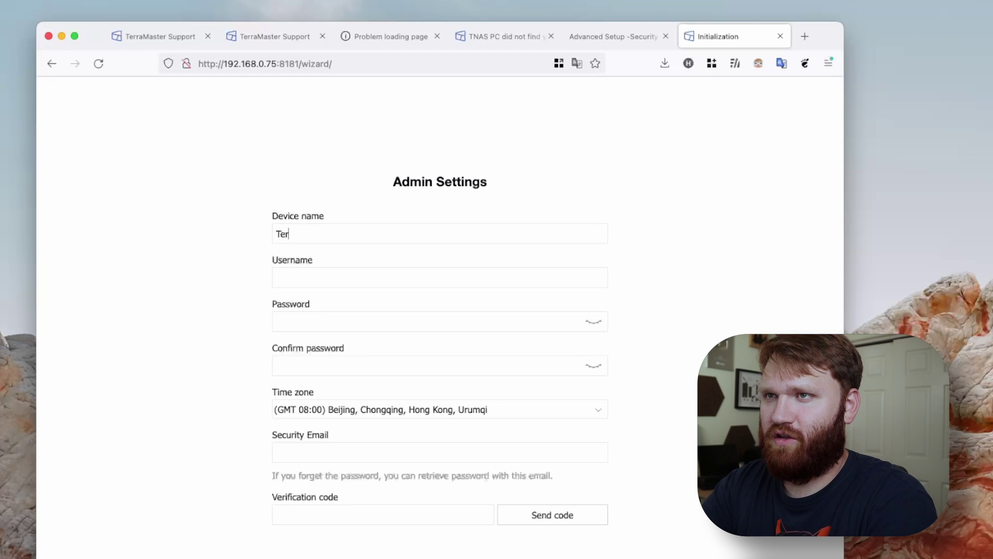
text(raMasterT6)
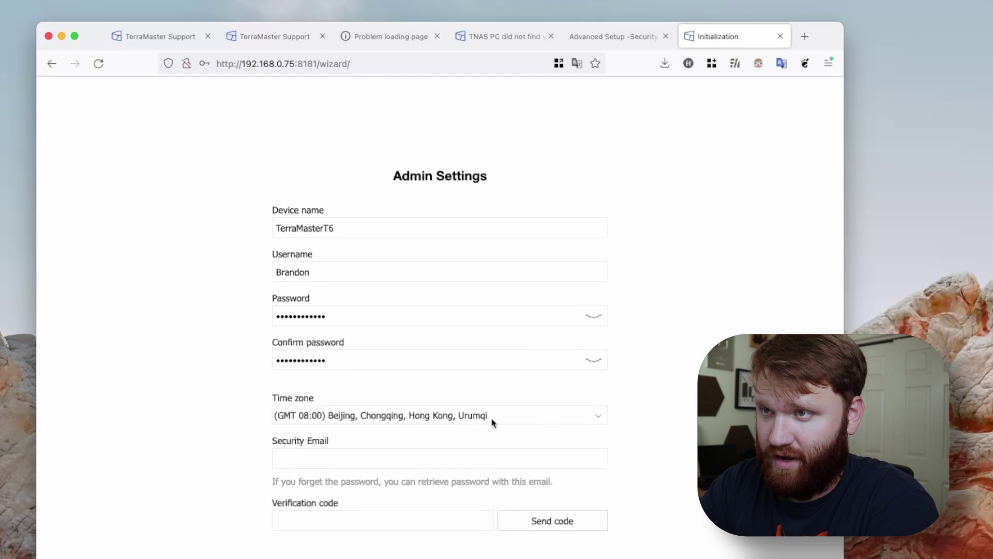
click(491, 419)
scroll(471, 454, down, 2)
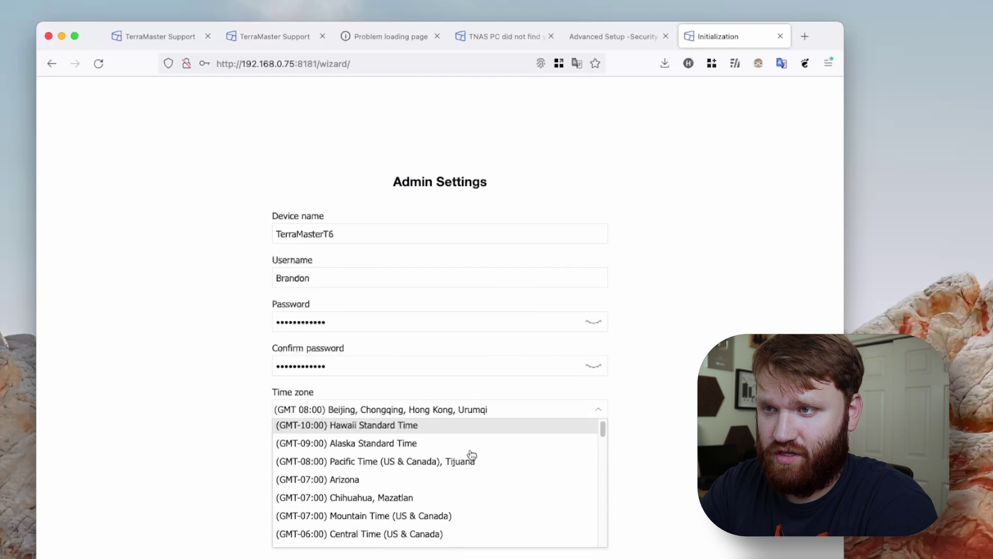
scroll(468, 455, up, 1)
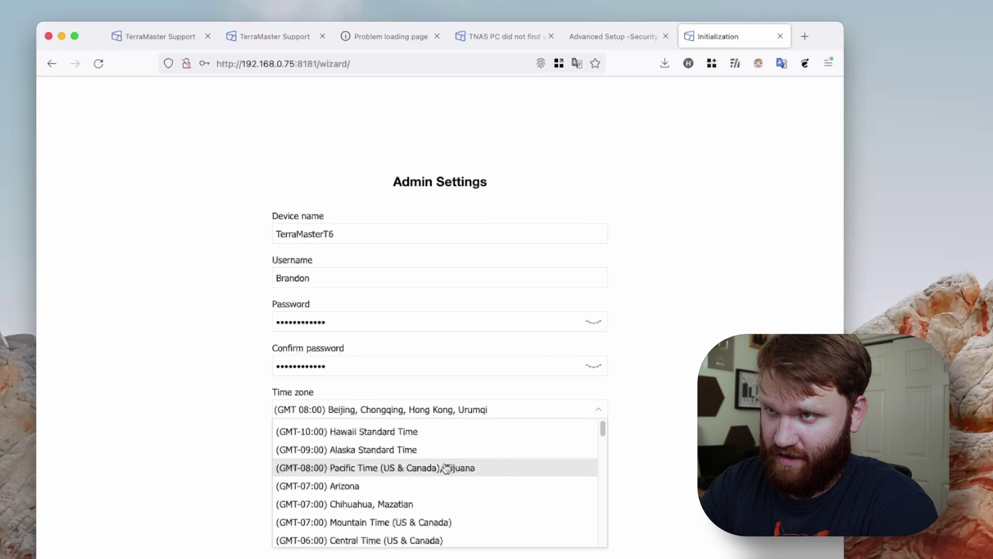
click(450, 468)
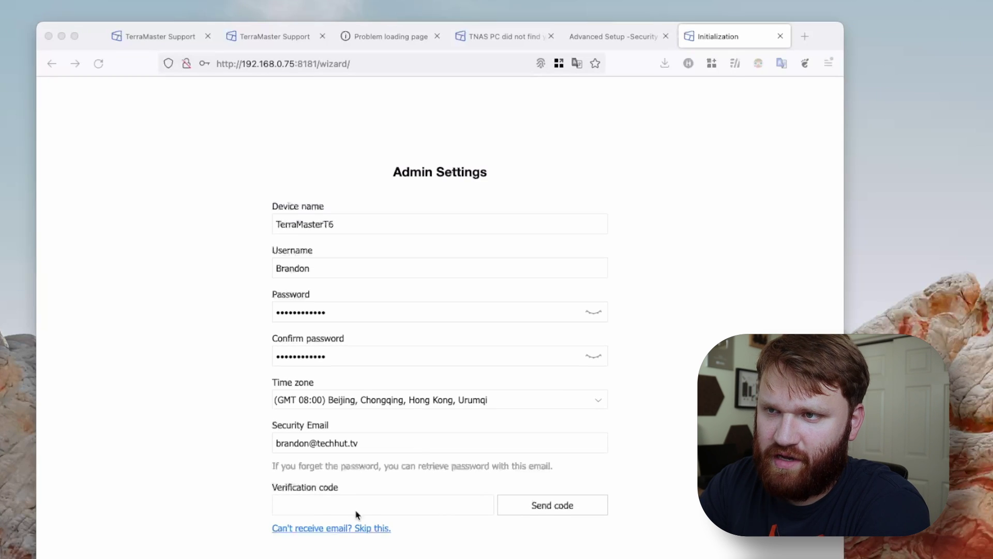
click(335, 529)
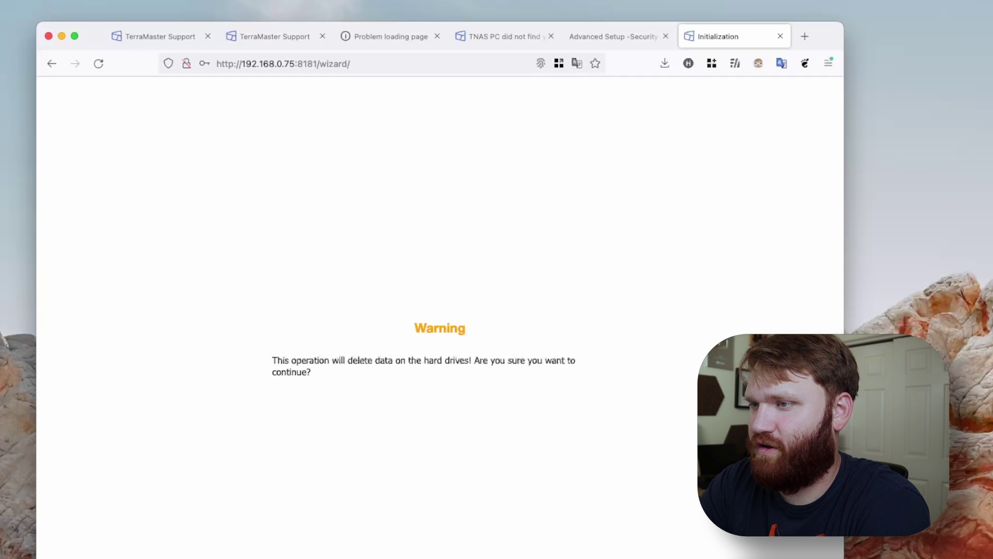
- Confirm erasing the drives to start the RAID format and read the formatting notice
click(499, 528)
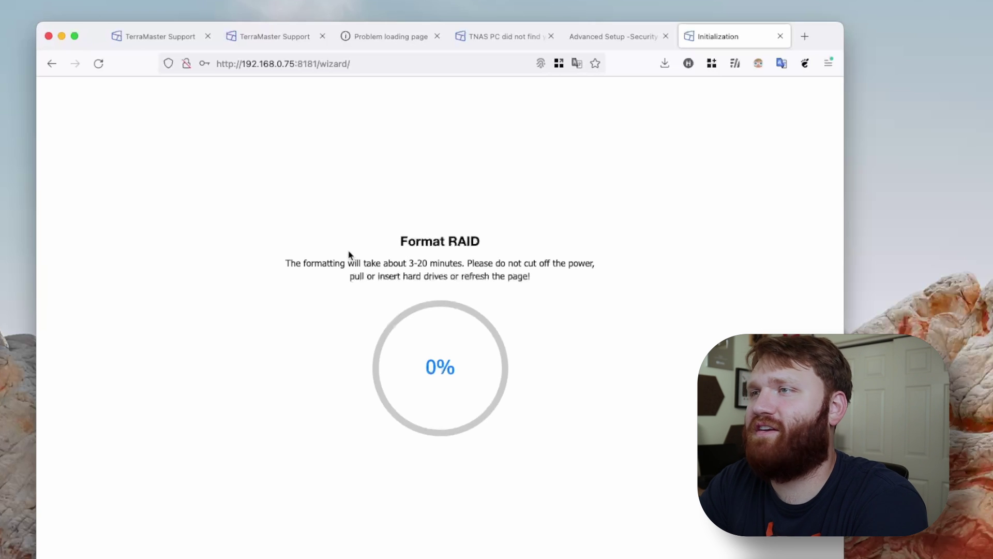
drag(545, 278, 284, 259)
triple_click(285, 259)
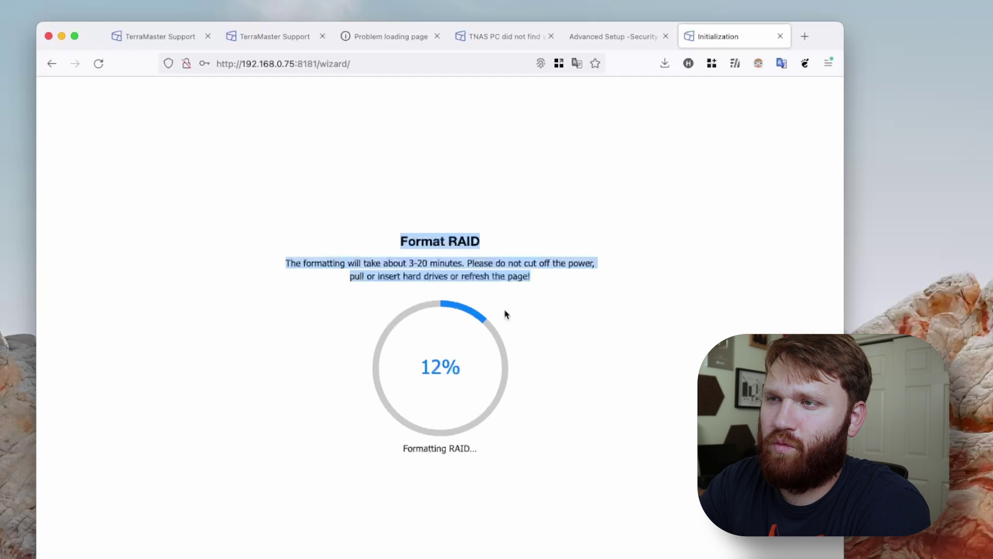
click(568, 293)
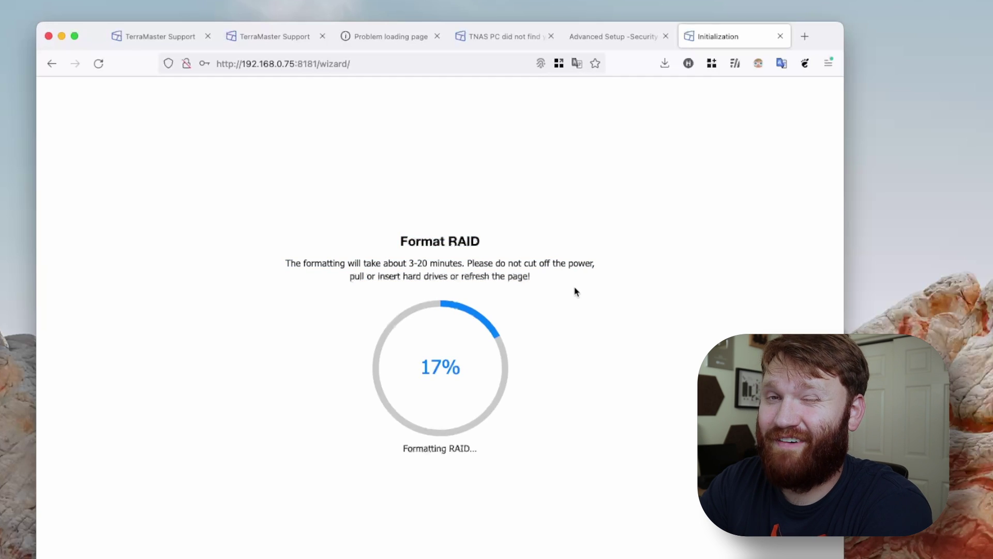
- Browse the TerraMaster download page, highlighting the Ubuntu, Mac OS and TOS package entries
click(498, 44)
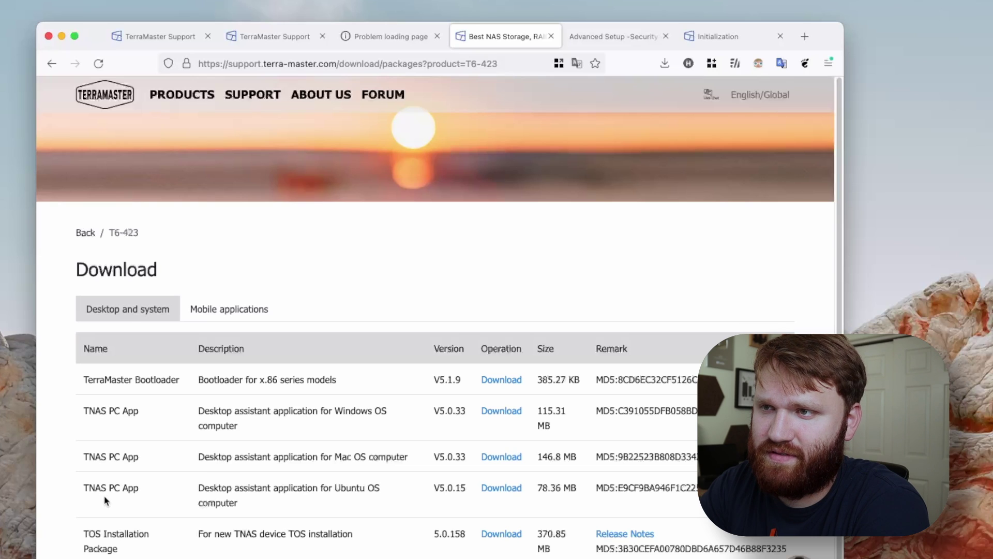
drag(335, 488, 380, 488)
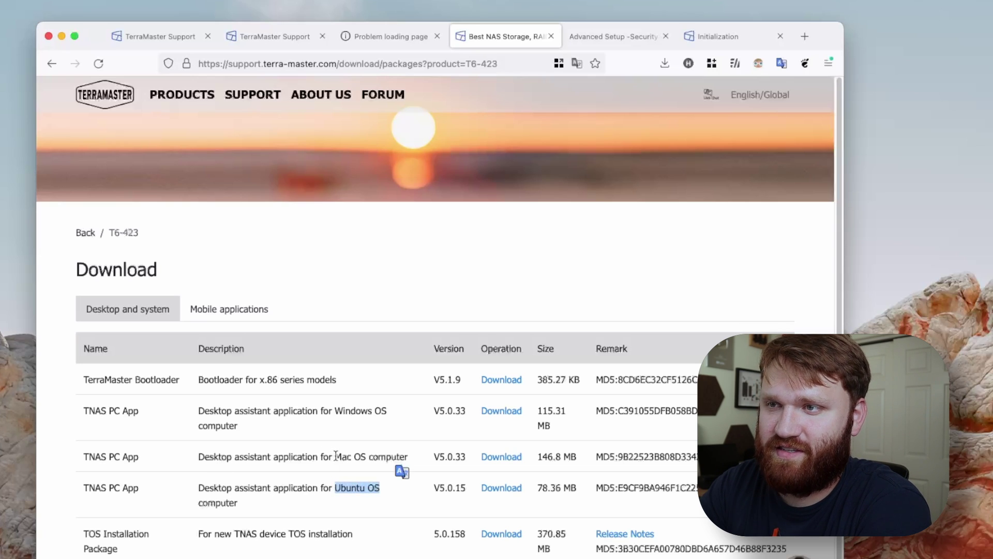
drag(336, 456, 381, 459)
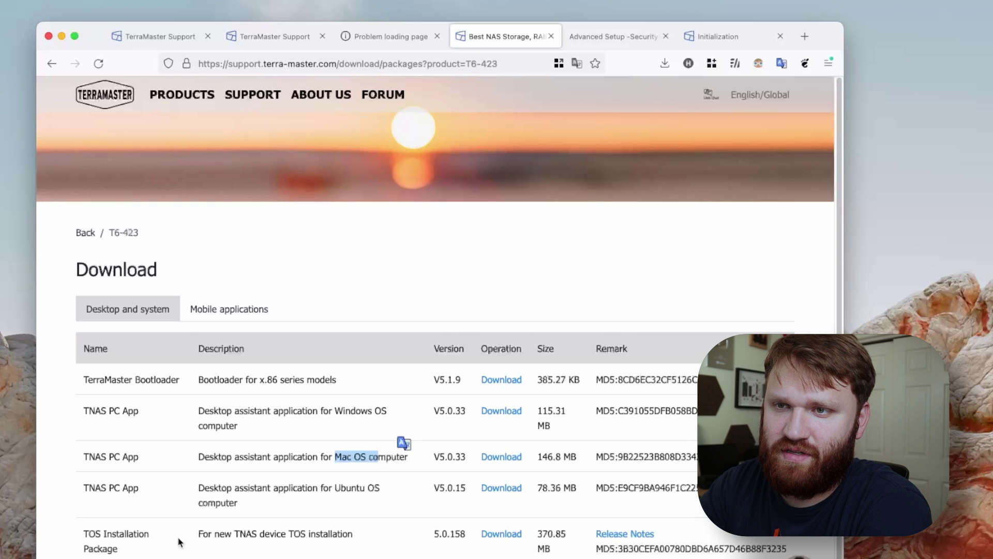
drag(354, 534, 201, 533)
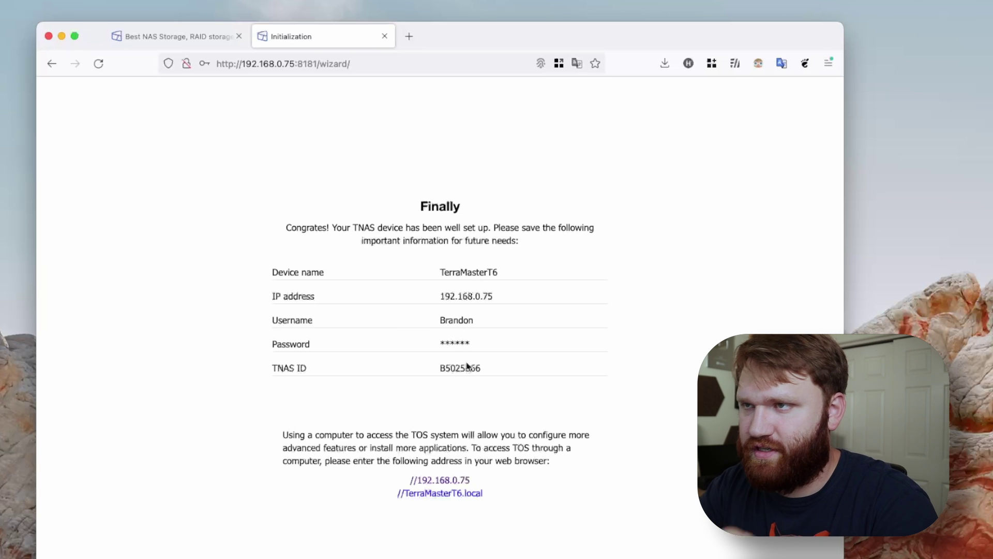
- Try the TerraMasterT6.local address, return to the summary, then sign in to TOS
click(427, 496)
click(532, 35)
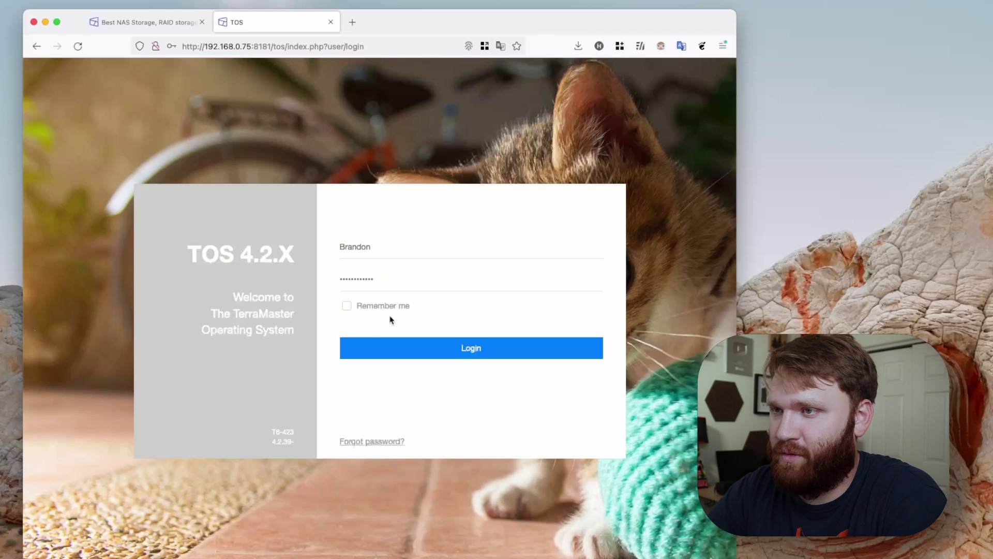
key(Return)
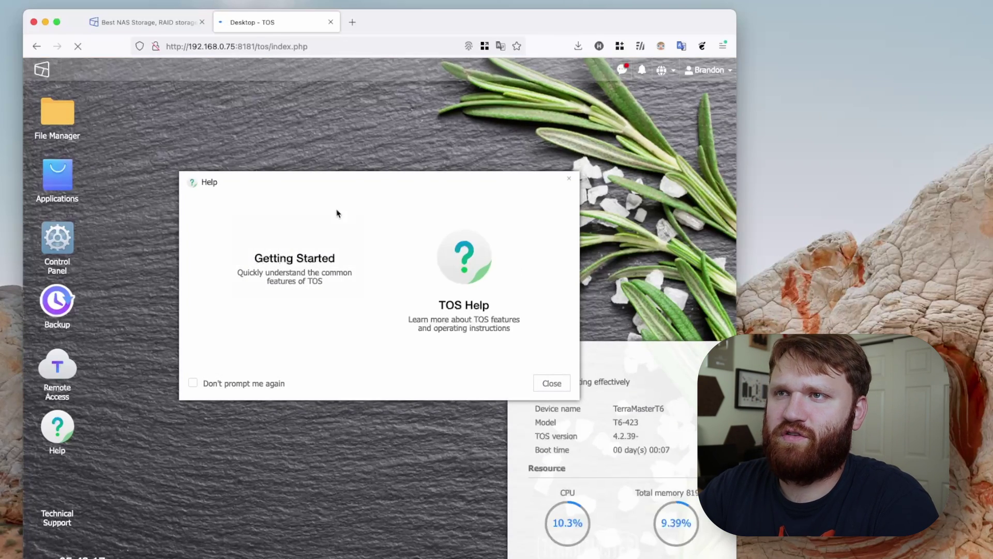
- Dismiss the Help welcome dialog on the TOS desktop and open the Control Panel
key(super+t)
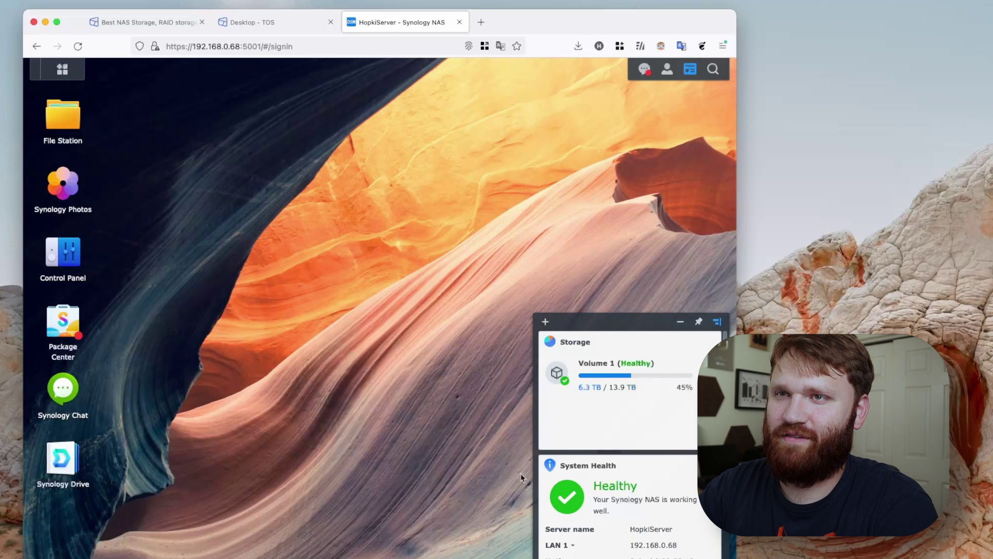
click(279, 22)
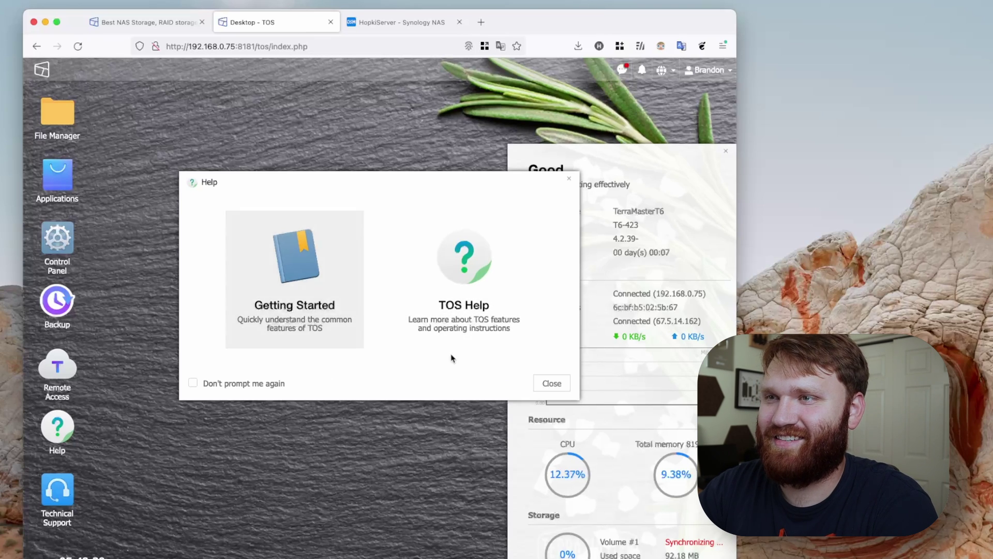
key(Escape)
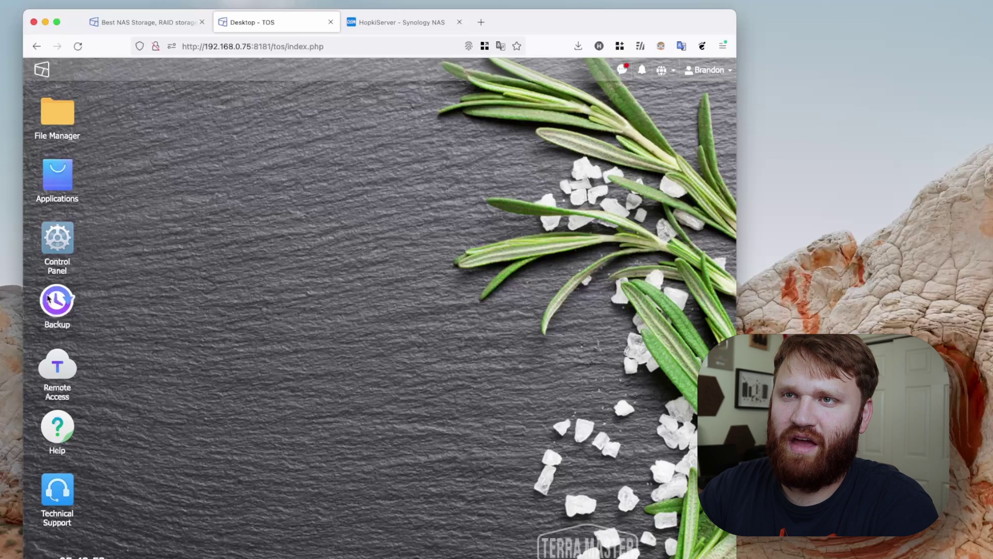
click(58, 234)
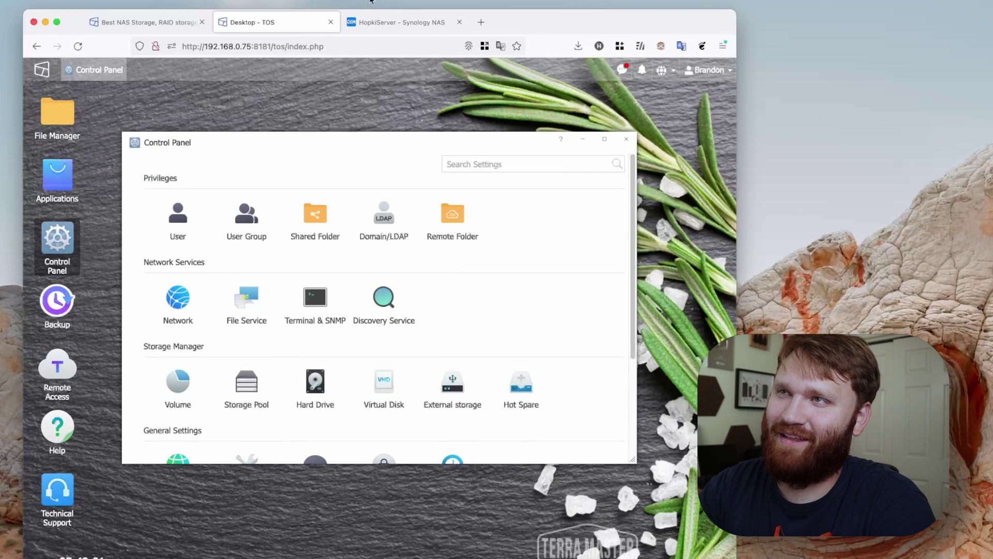
- Compare against the Synology Control Panel, then return to the TOS Control Panel home
click(377, 23)
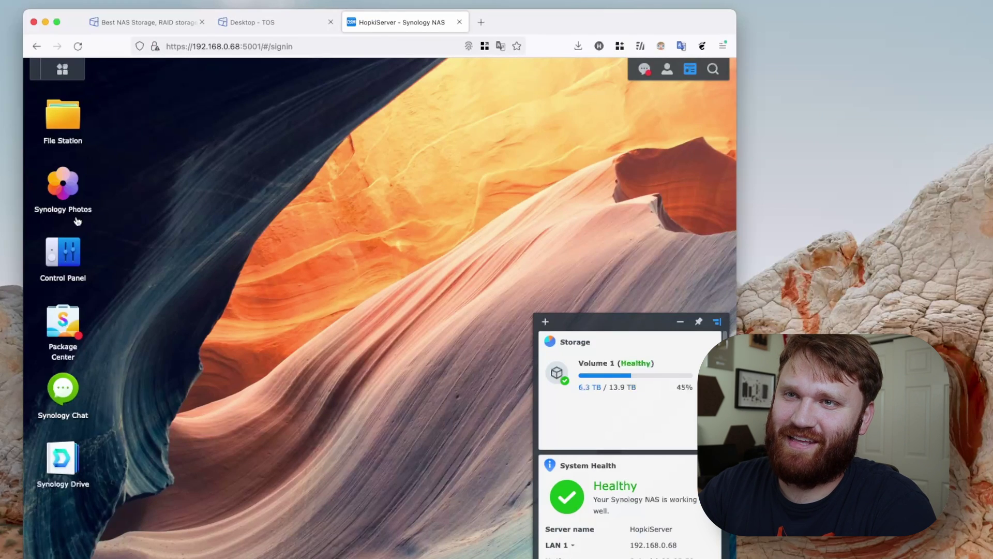
click(65, 254)
click(277, 26)
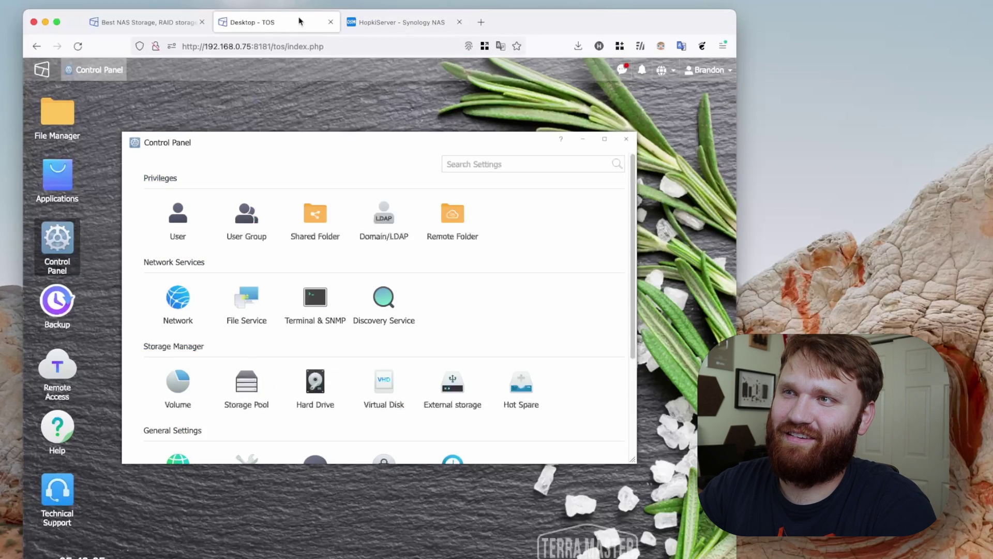
click(377, 22)
click(282, 26)
click(373, 23)
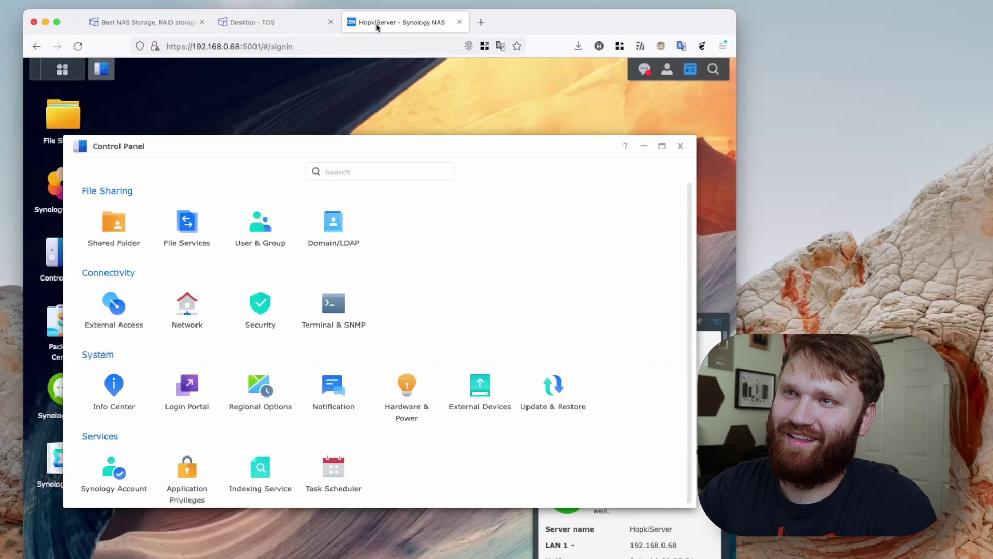
click(310, 23)
click(151, 162)
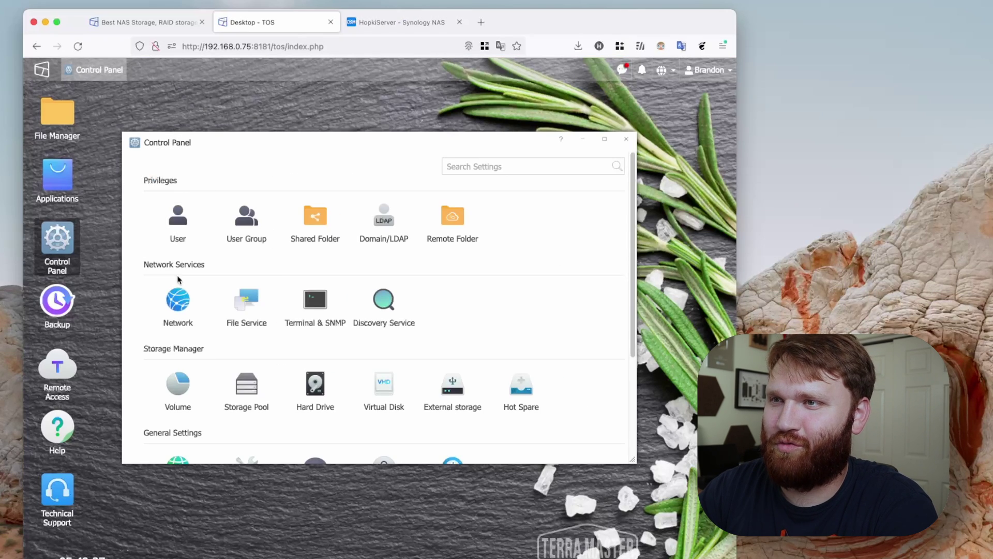
- Open Storage Pool and expand Volume #1 to confirm the RAID 6 volume is synchronizing
scroll(246, 292, down, 3)
scroll(250, 289, up, 1)
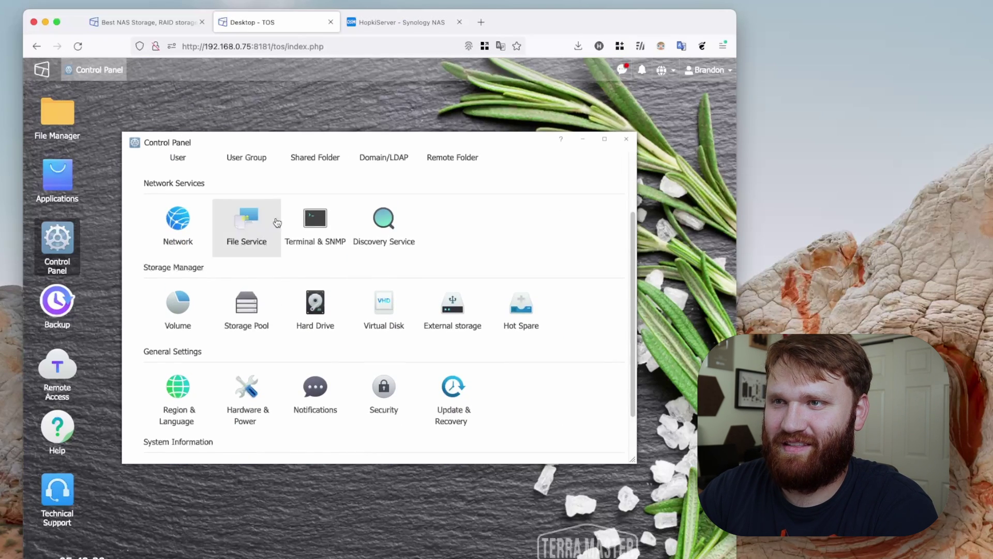
click(248, 307)
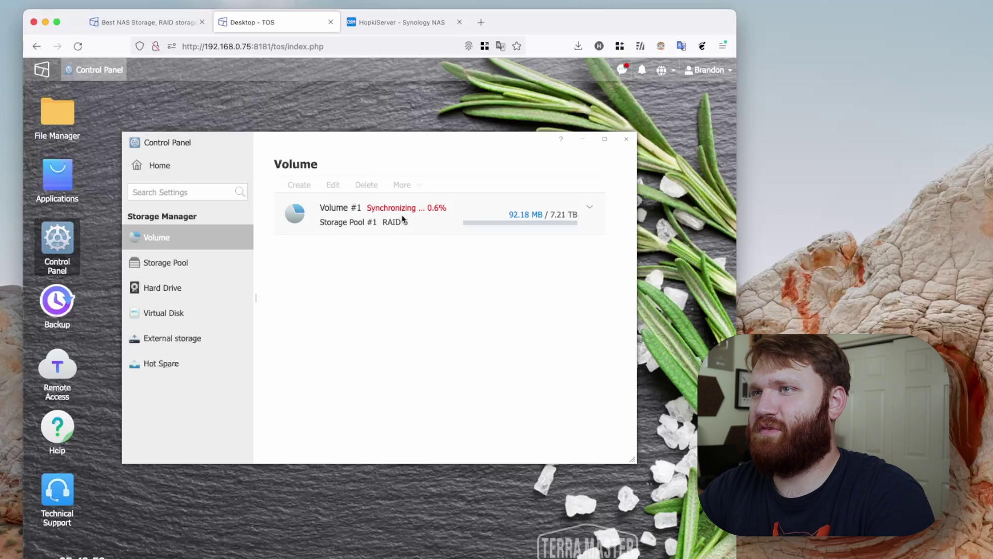
click(455, 229)
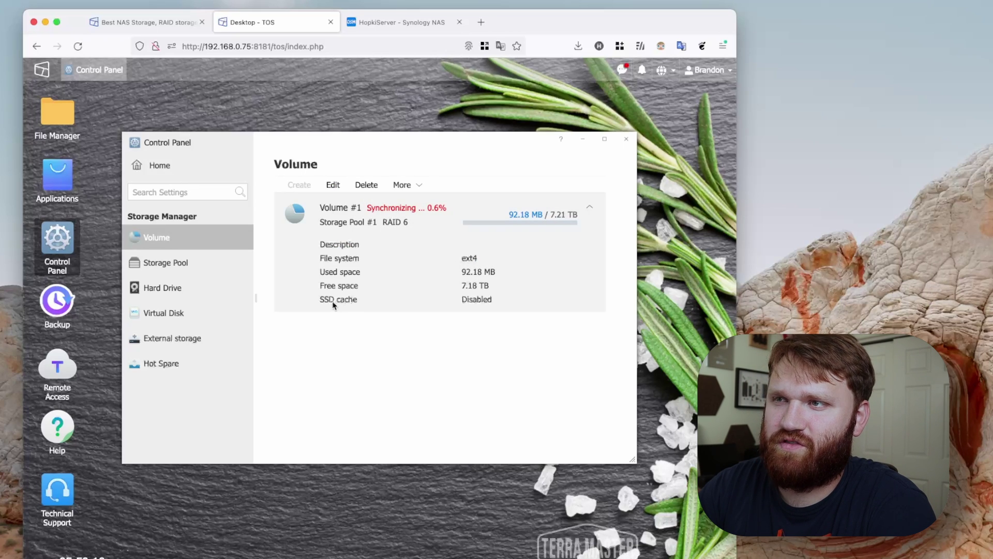
- Confirm all four 4 TB drives show Good, return to the Volume page, and close Control Panel
click(133, 284)
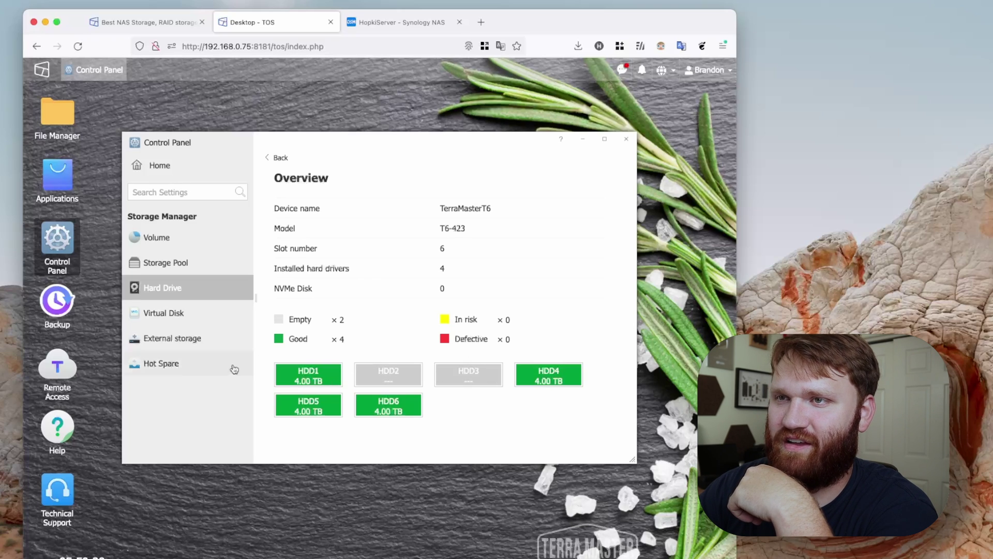
click(165, 263)
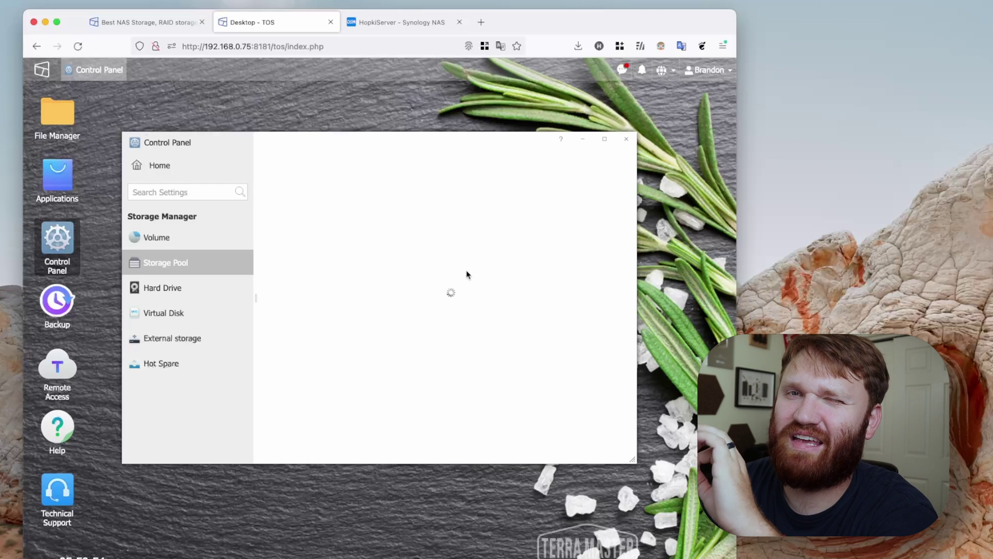
click(196, 243)
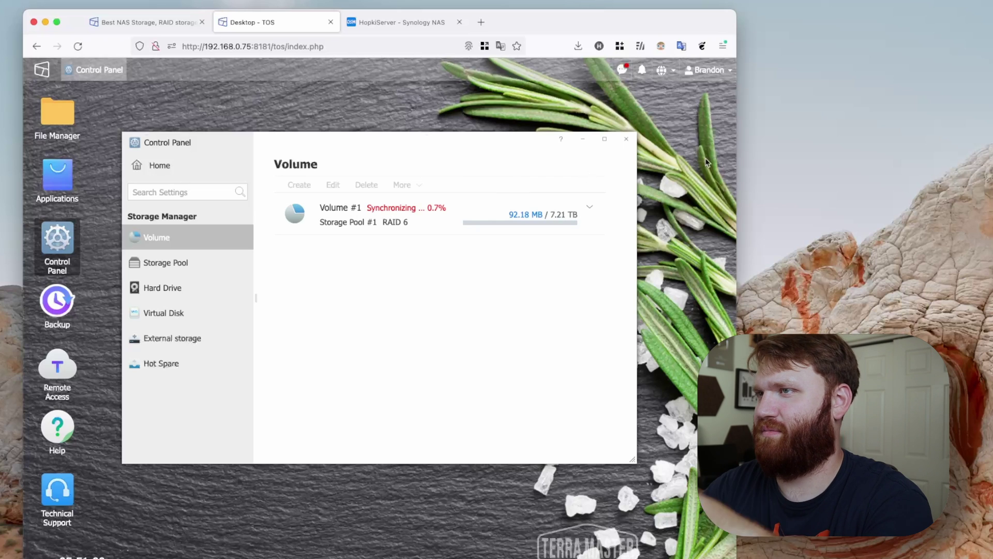
click(627, 138)
- Open the Applications window and compare it with Synology's Package Center
click(56, 179)
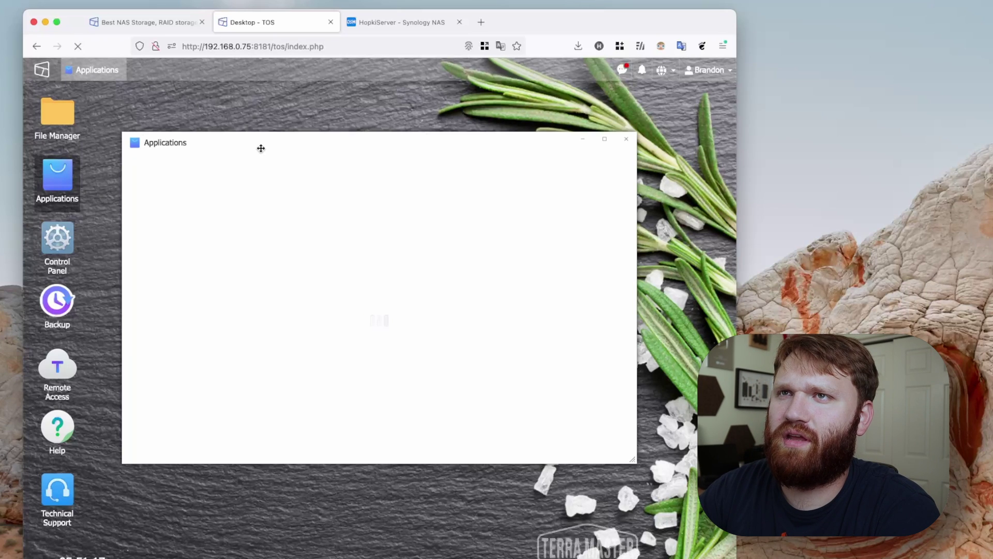
click(370, 20)
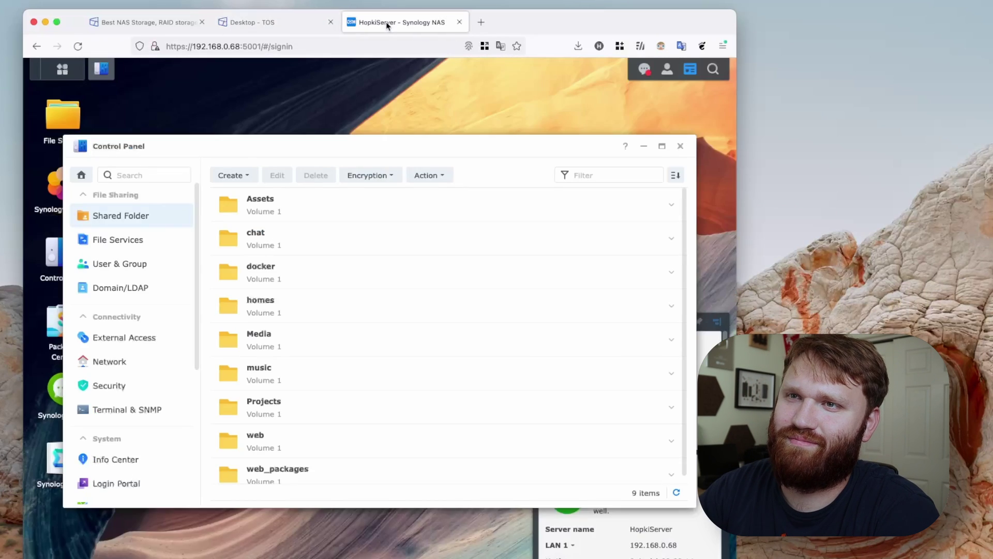
click(682, 147)
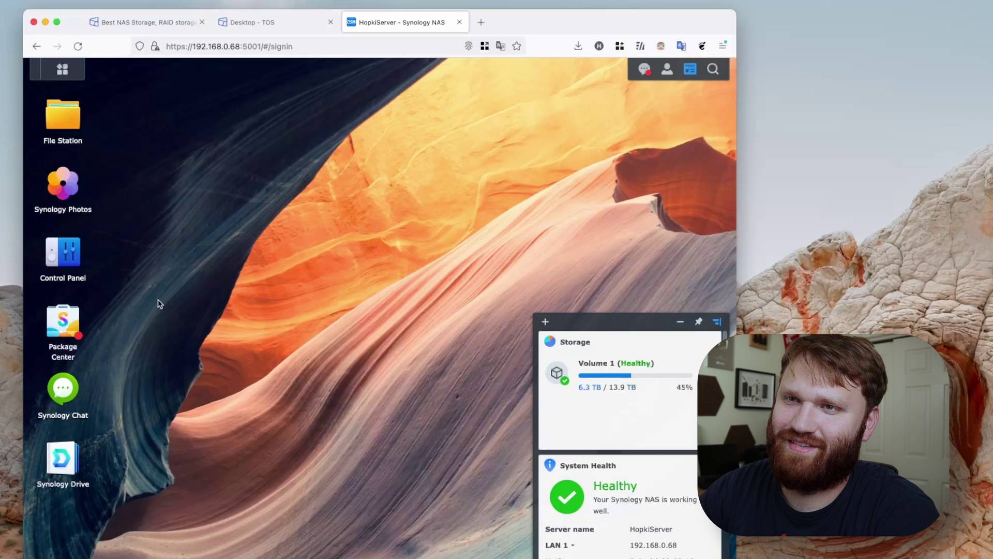
click(62, 329)
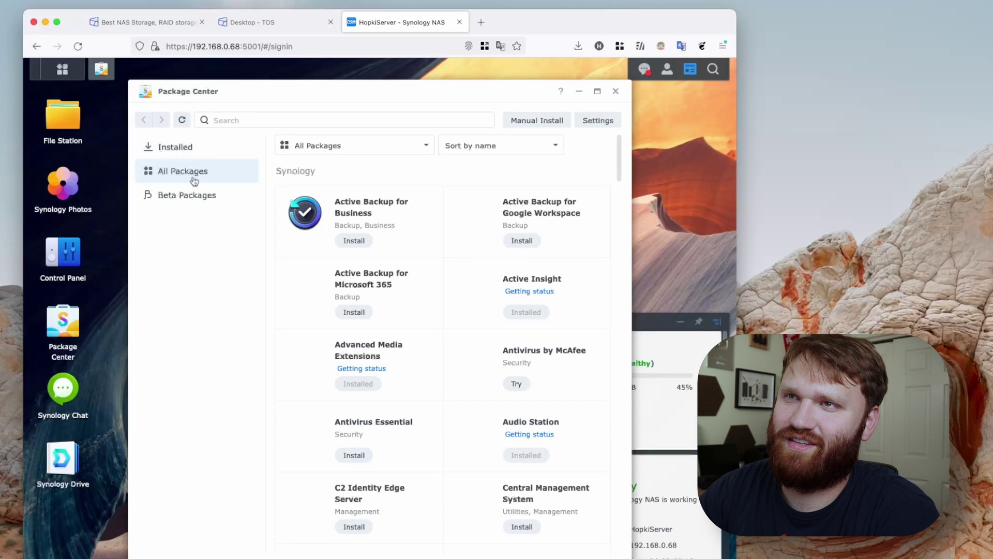
click(289, 25)
click(361, 22)
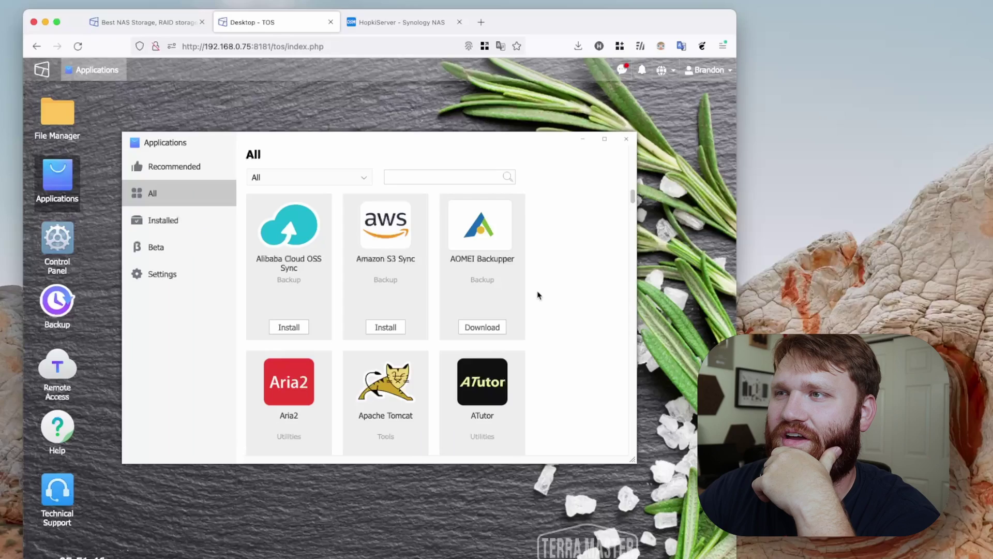
- Scroll the TerraMaster app catalogue all the way down to Portainer
scroll(537, 295, down, 3)
scroll(538, 295, down, 8)
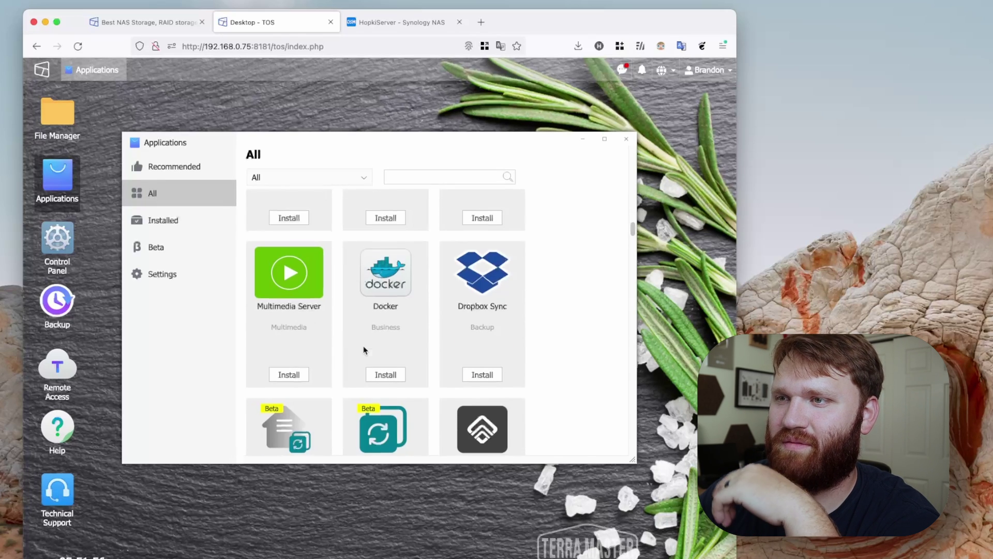
scroll(365, 349, down, 3)
scroll(366, 348, up, 2)
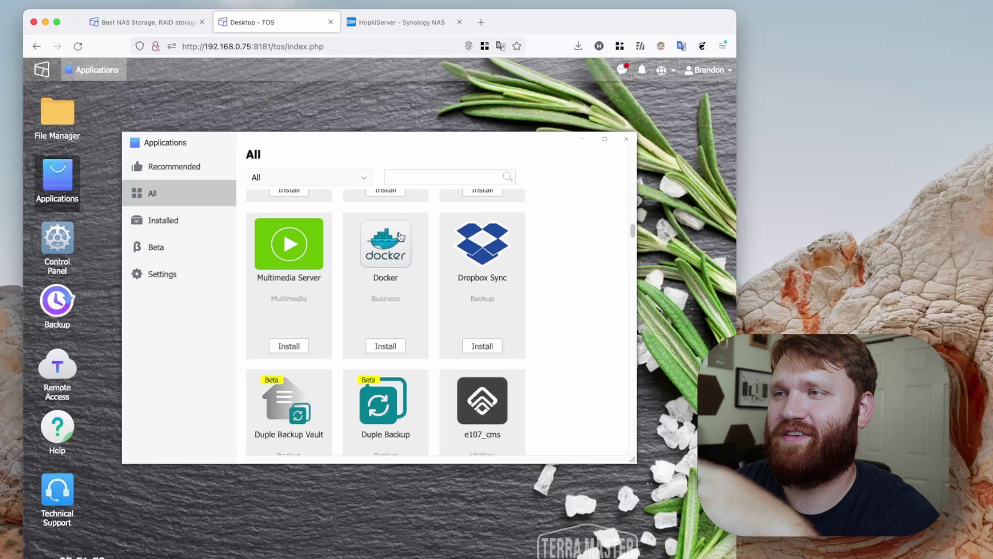
scroll(512, 379, down, 6)
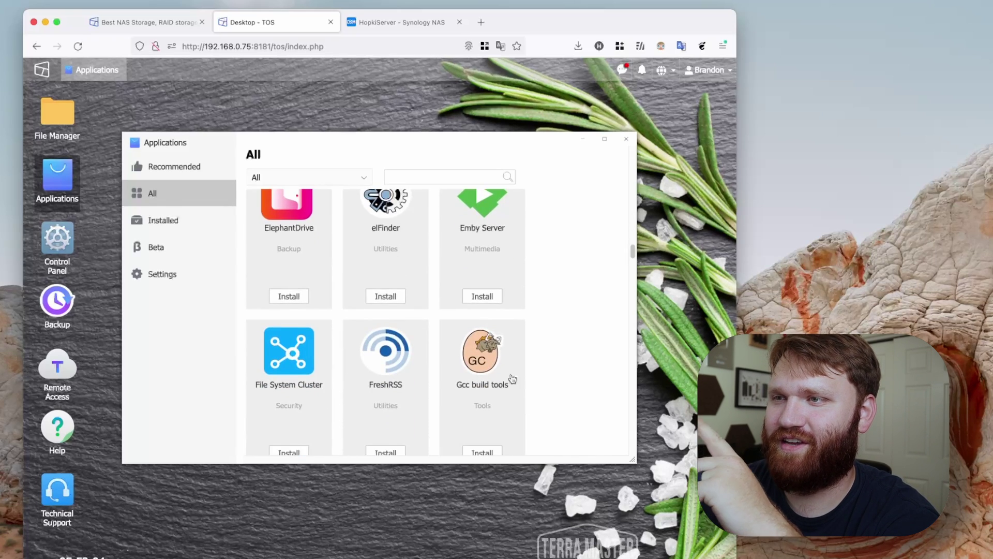
scroll(512, 378, down, 2)
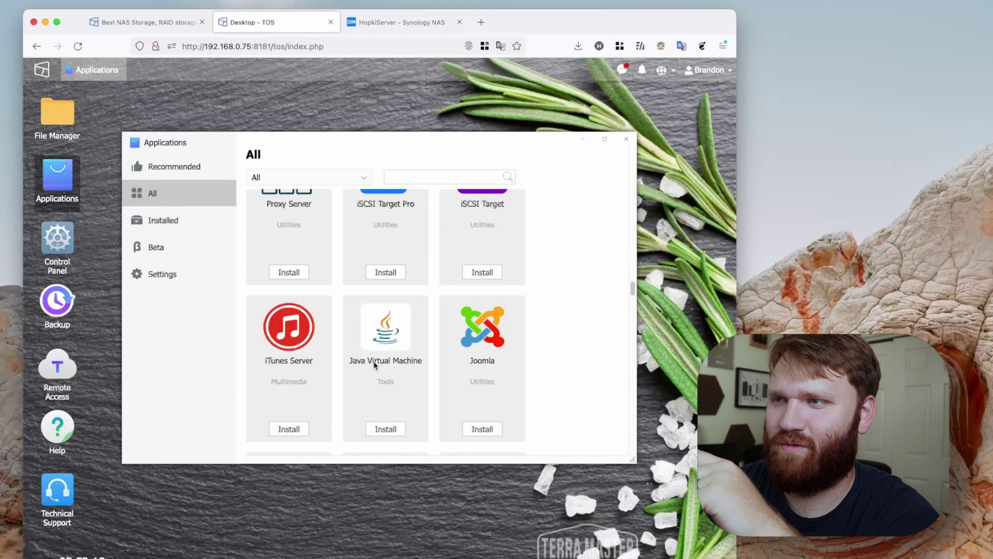
scroll(319, 369, down, 3)
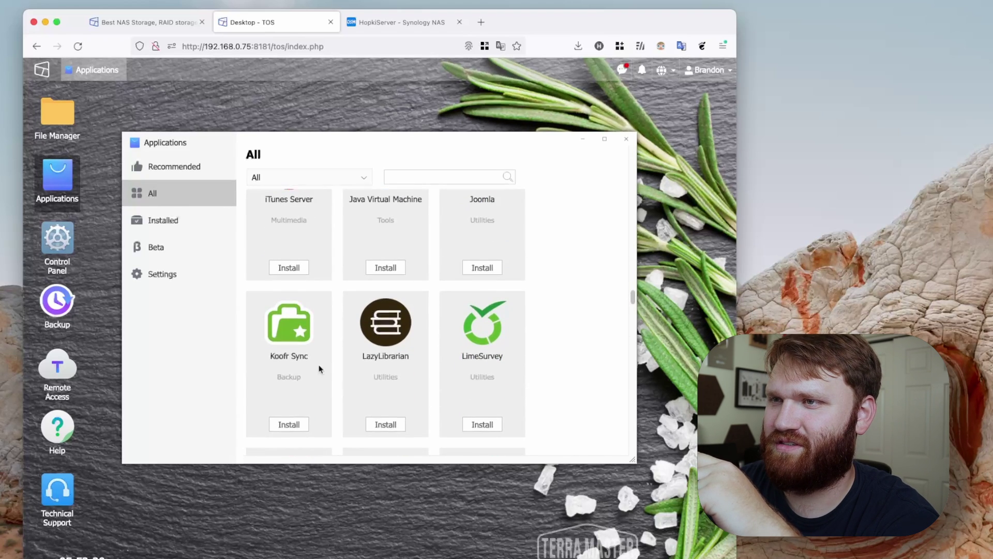
scroll(420, 379, down, 6)
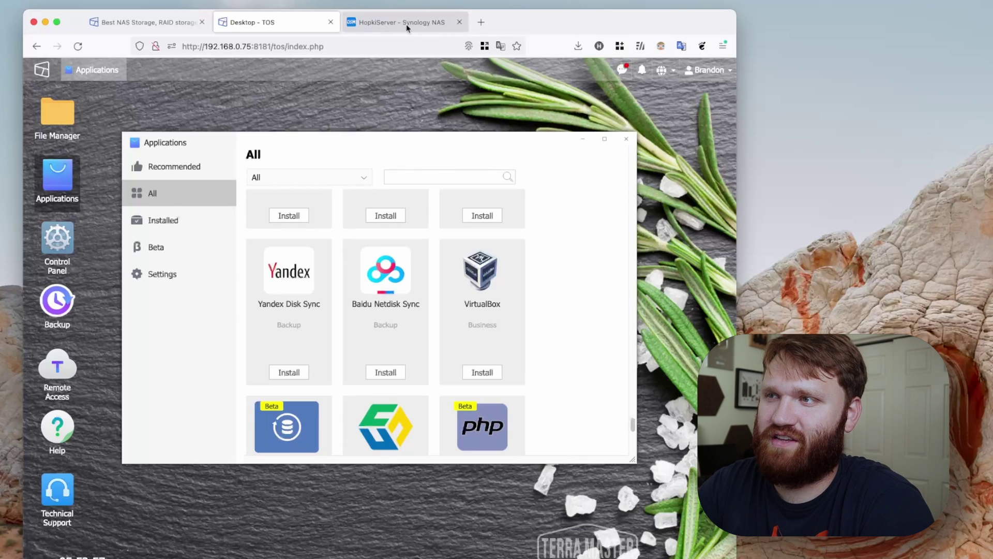
scroll(484, 357, down, 7)
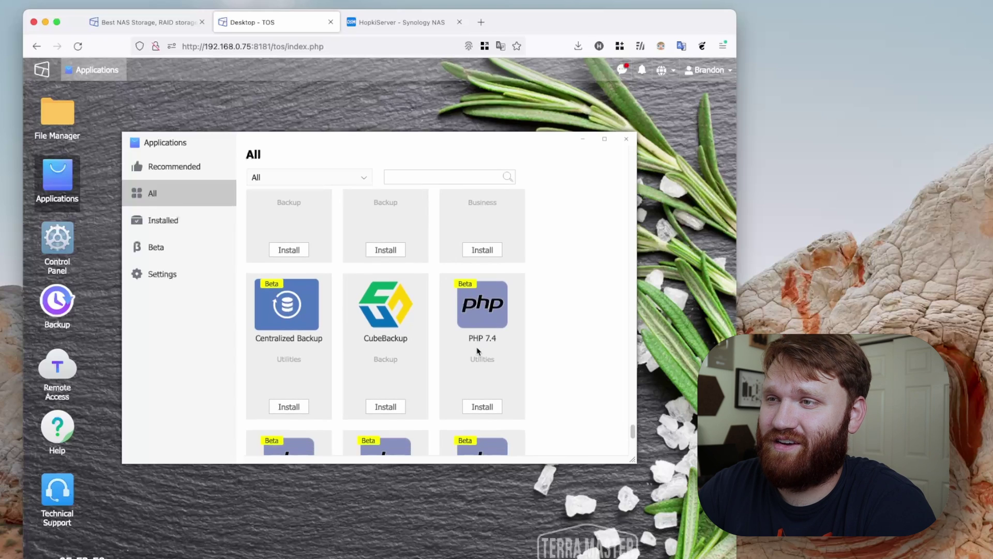
scroll(478, 353, down, 1)
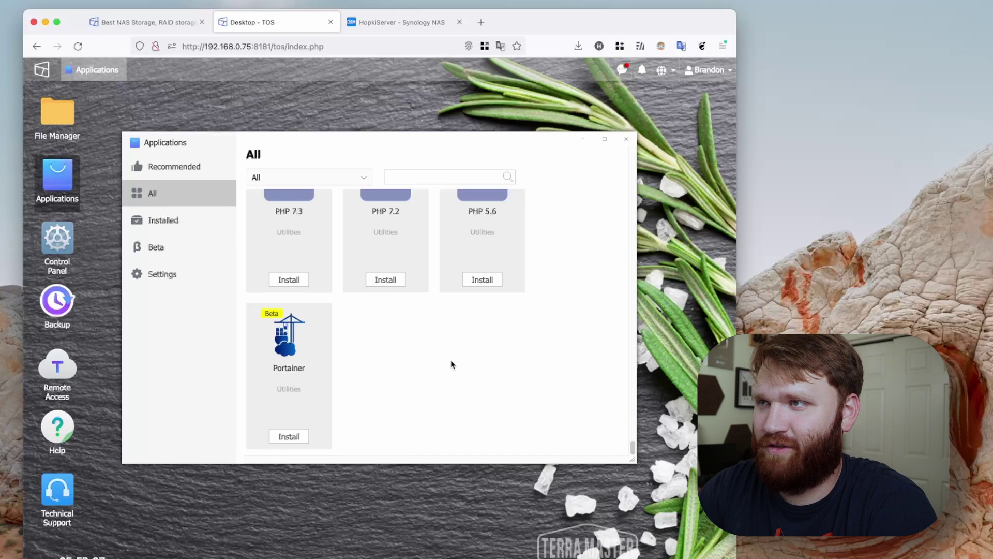
scroll(451, 362, up, 8)
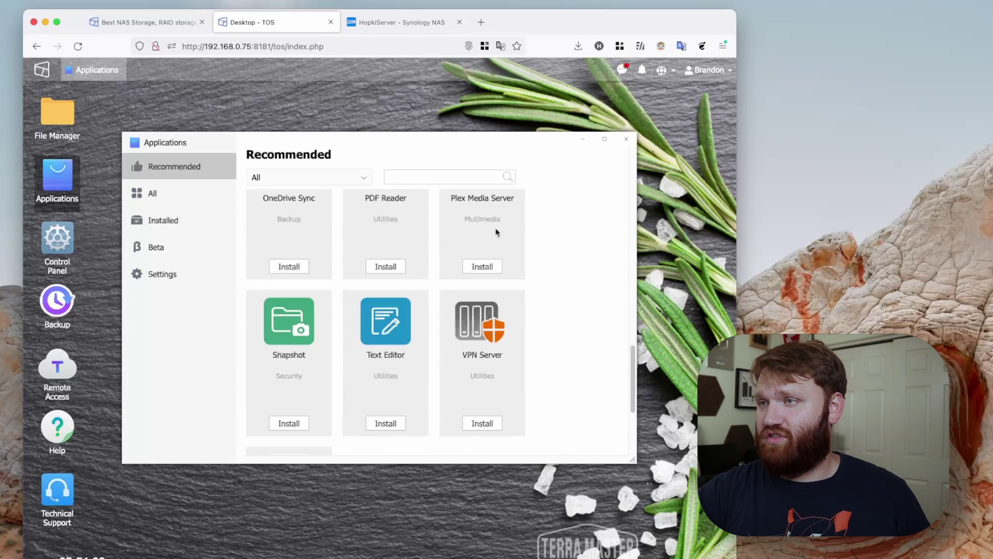
- Install Plex Media Server from the Recommended apps and close the application store
scroll(578, 237, up, 2)
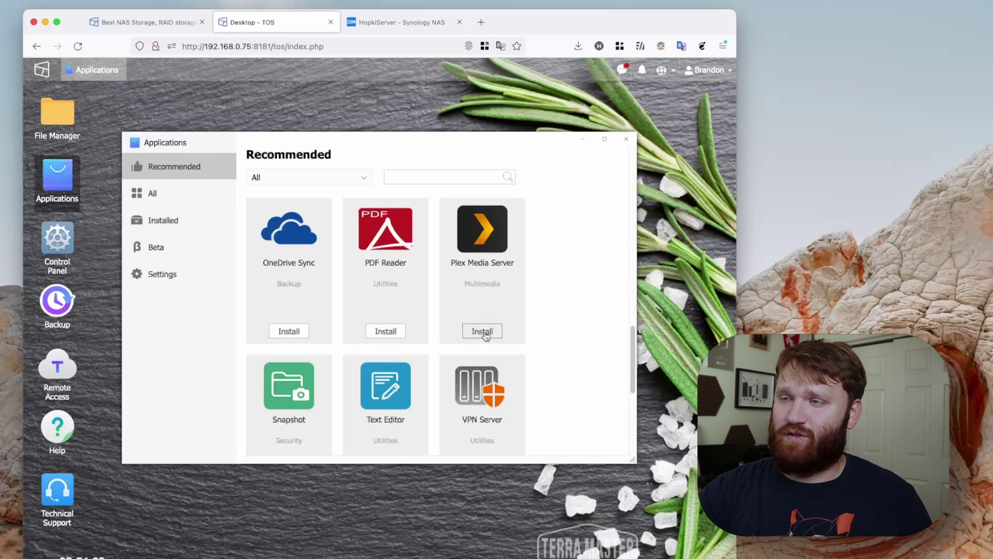
click(485, 332)
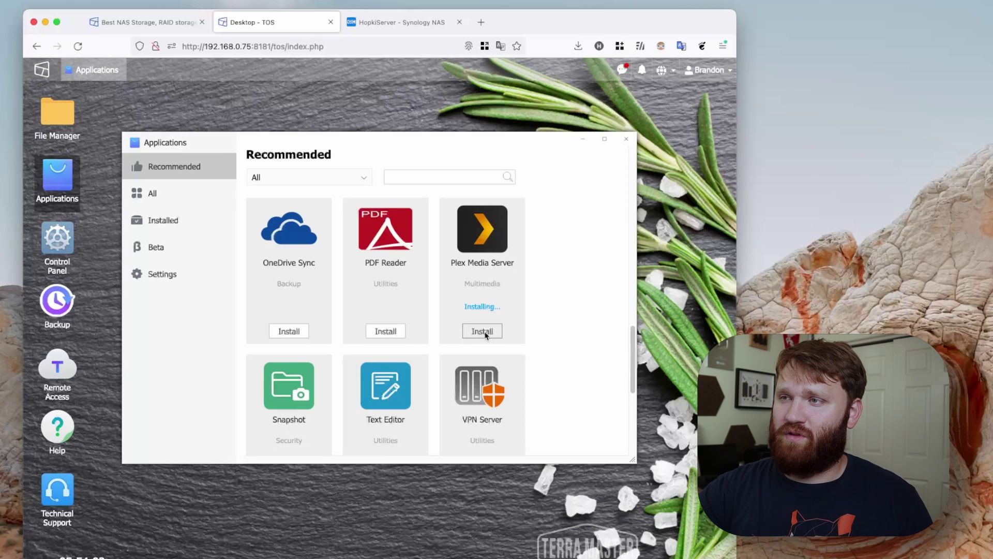
click(494, 261)
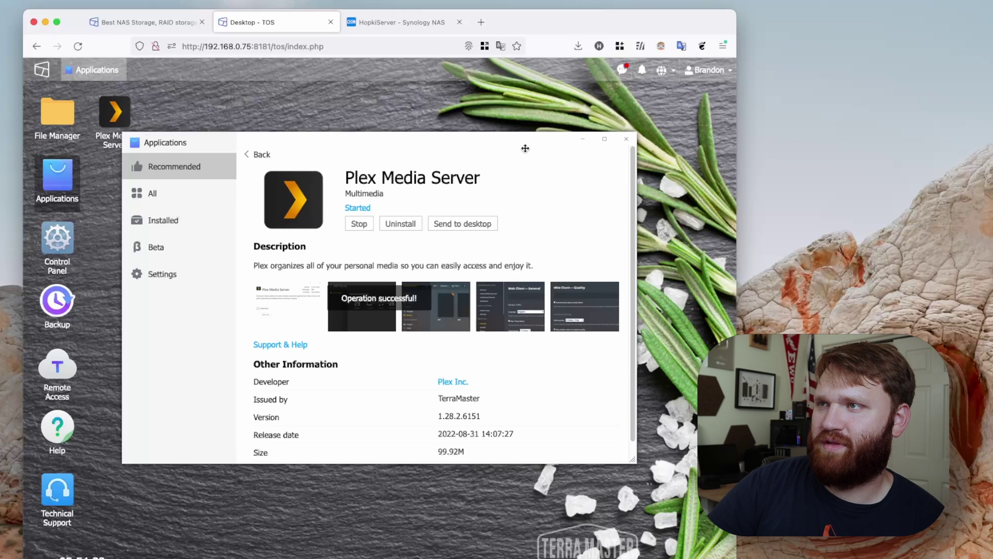
click(626, 139)
- Launch Plex Media Server so its sign-in page opens in a new tab, then close its info window
double_click(111, 122)
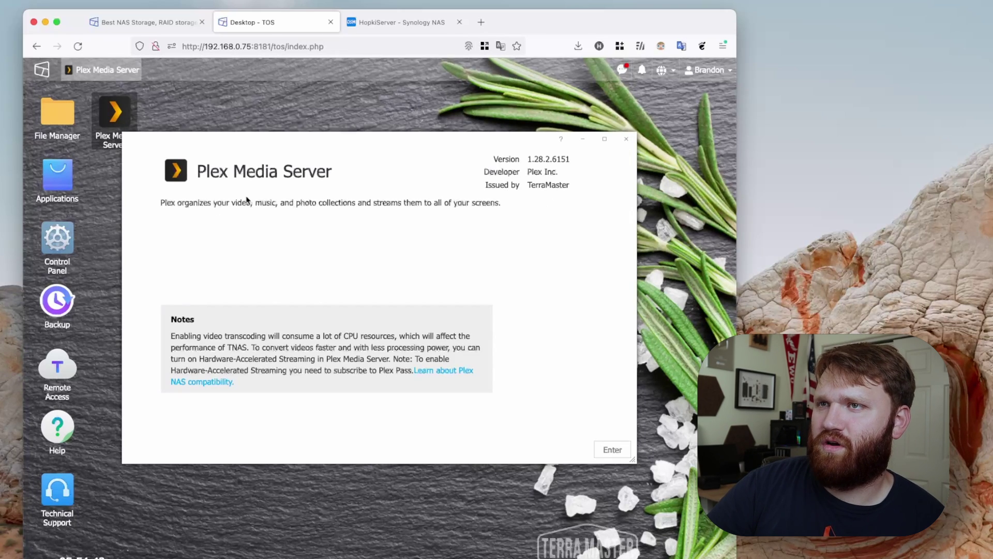
click(614, 450)
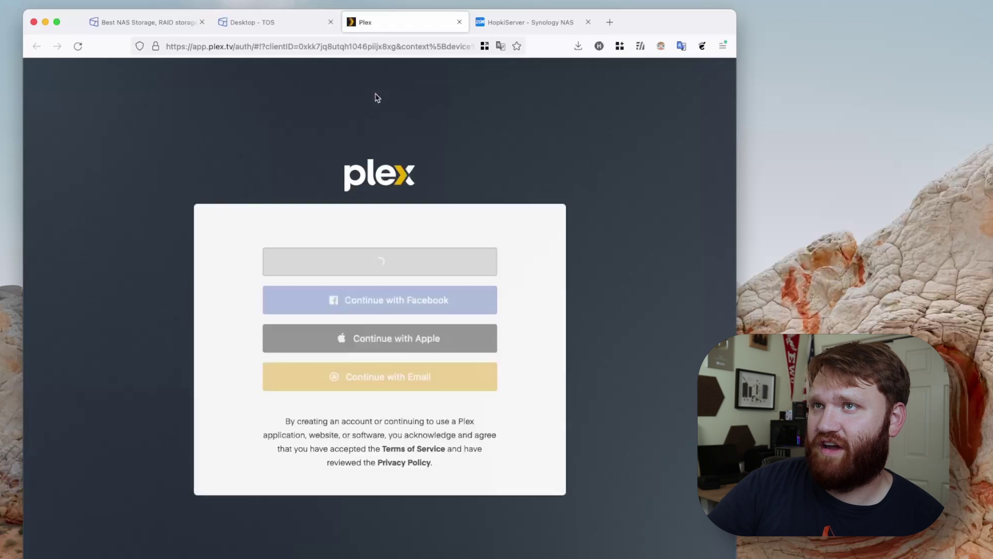
click(276, 19)
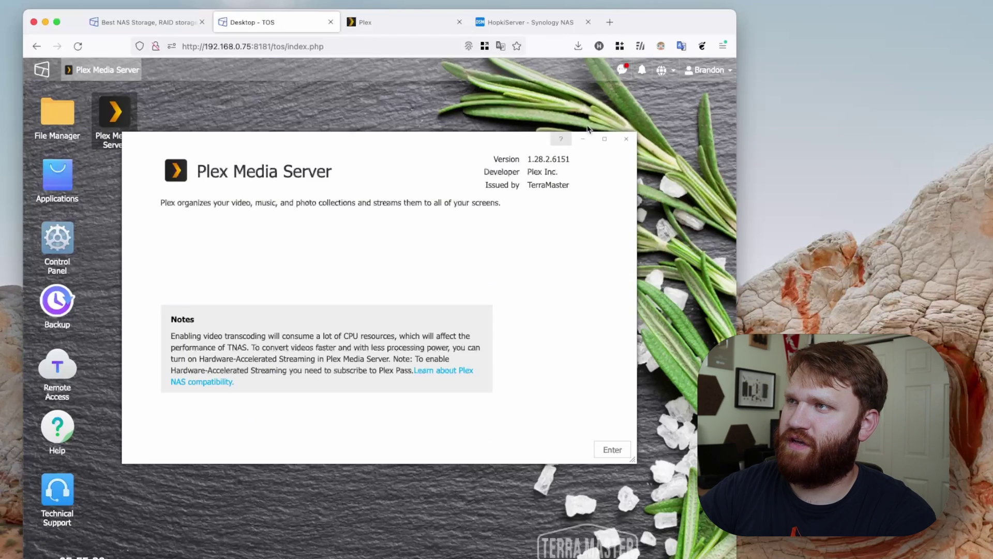
click(626, 140)
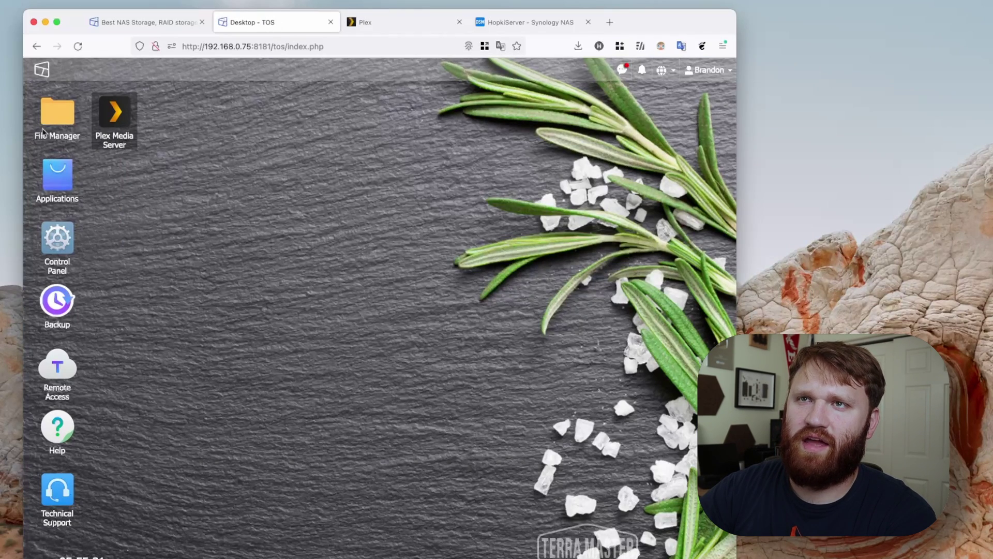
- Connect to the TerraMasterT6 (AFP) server as a registered user and open the public share
click(51, 125)
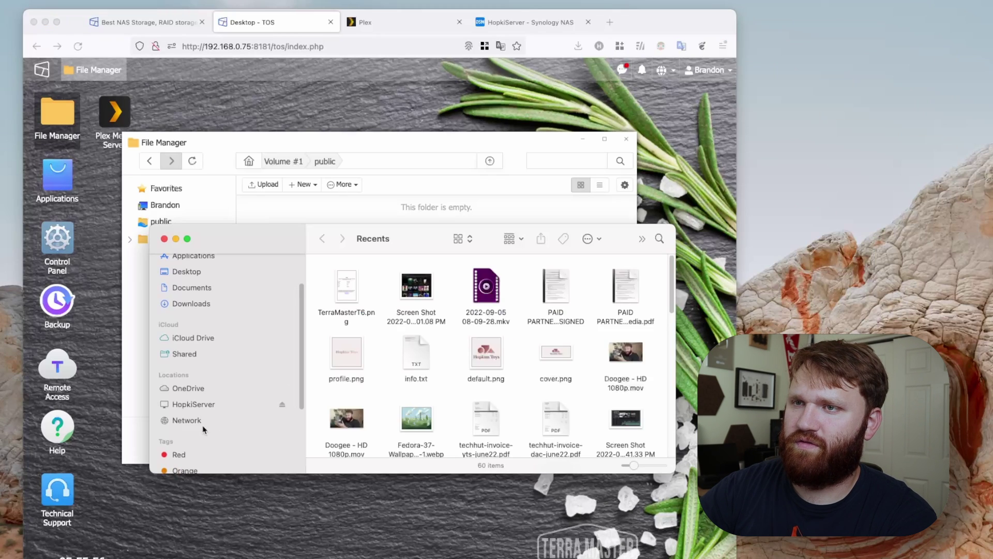
click(203, 419)
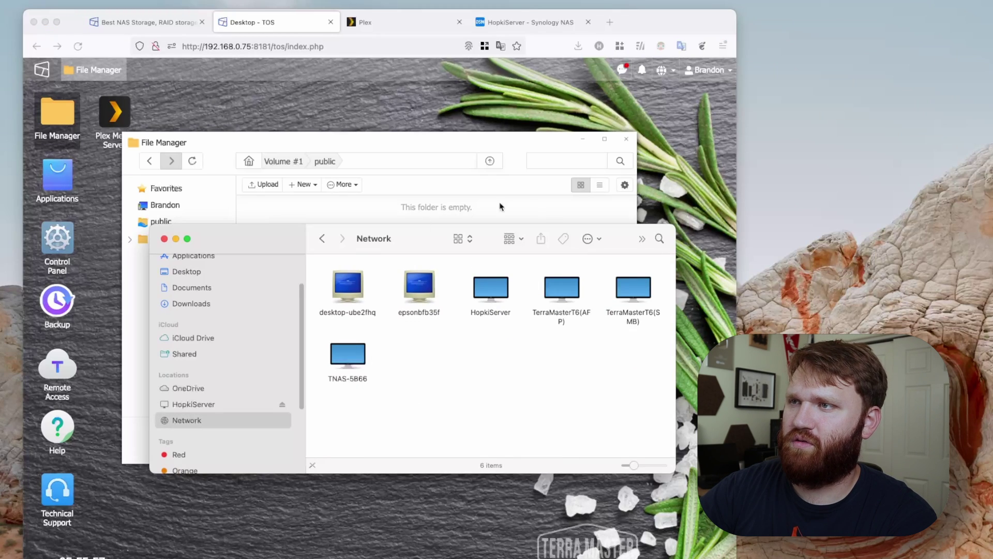
drag(582, 248, 680, 272)
double_click(689, 340)
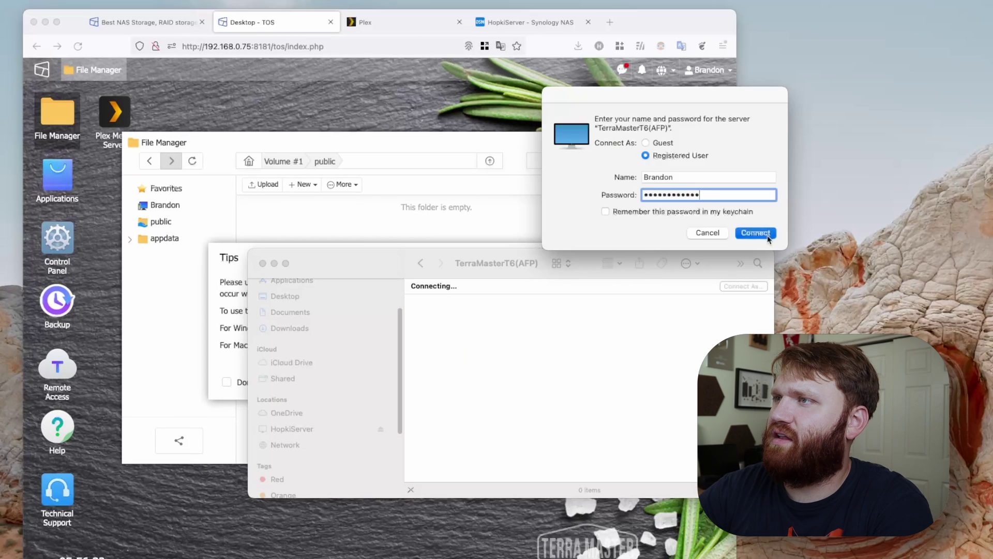
click(758, 231)
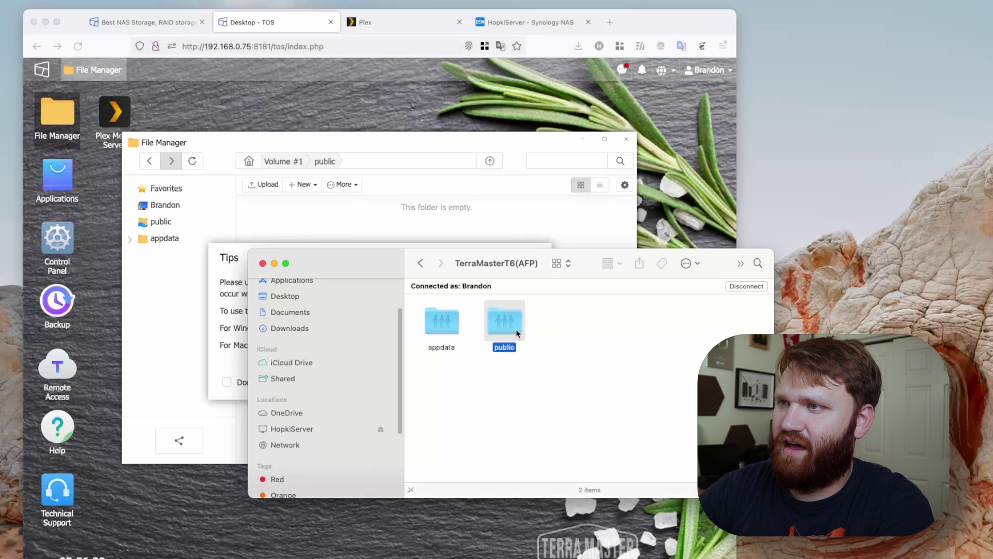
double_click(504, 322)
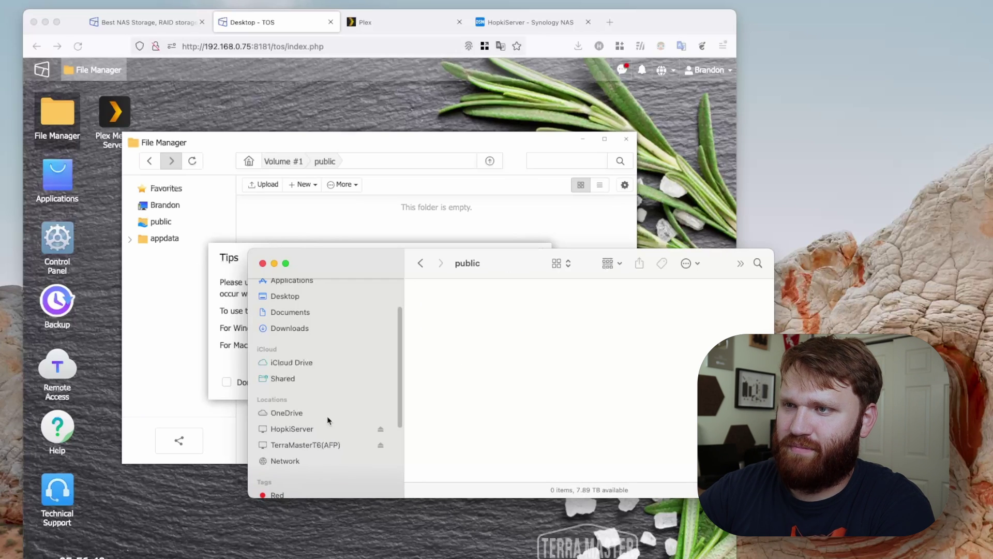
- Copy A Goofy Movie (1995).avi from Media > kids > movies into the public share
click(292, 429)
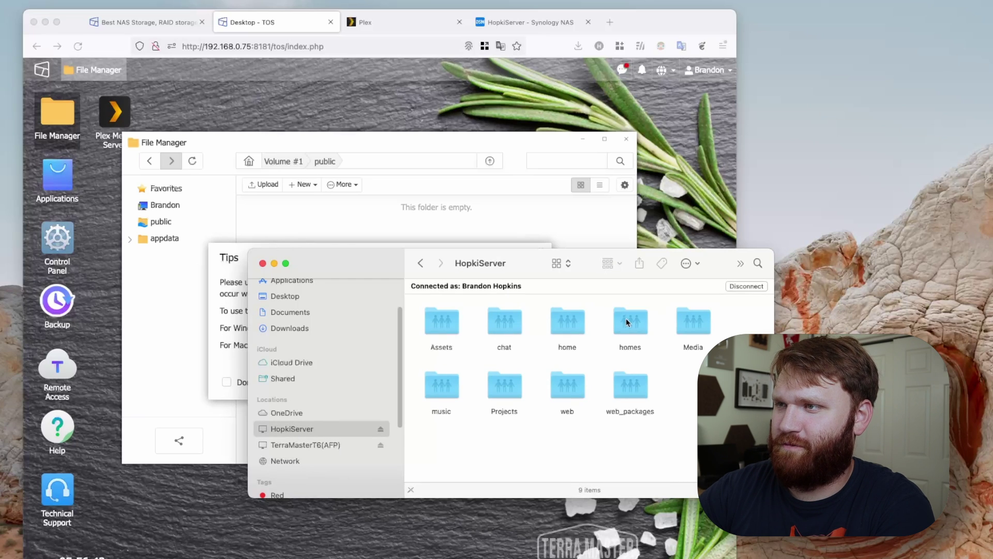
double_click(697, 321)
double_click(693, 311)
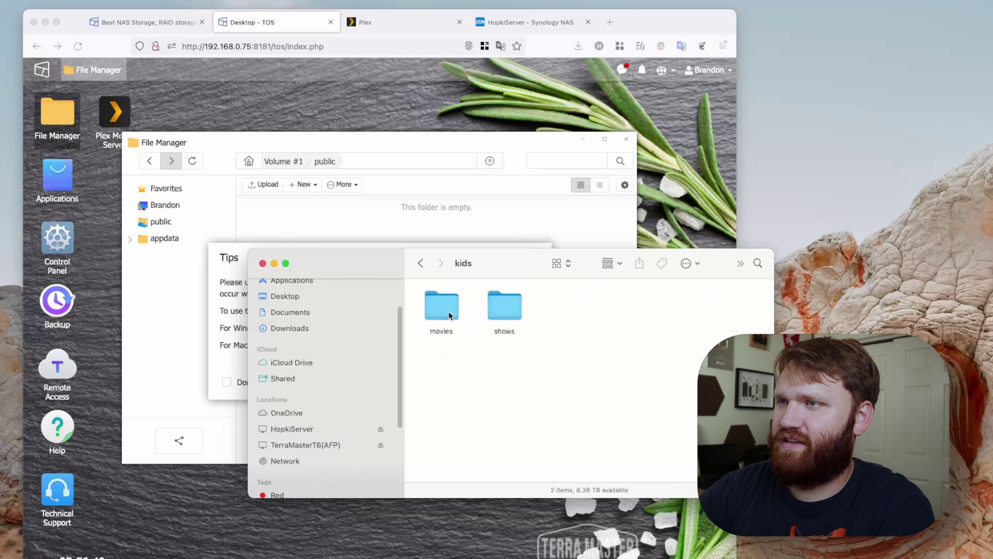
click(441, 315)
double_click(441, 314)
scroll(585, 373, down, 1)
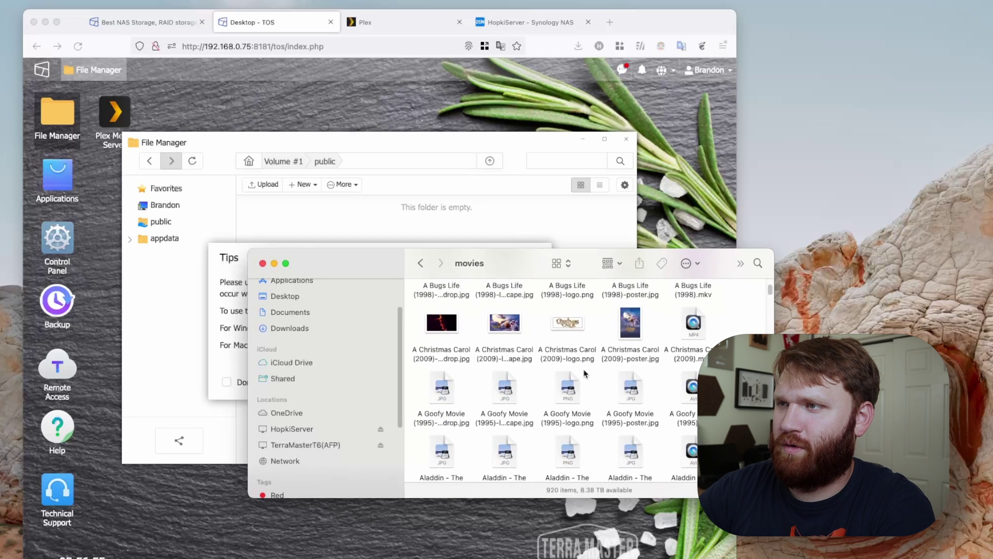
click(672, 382)
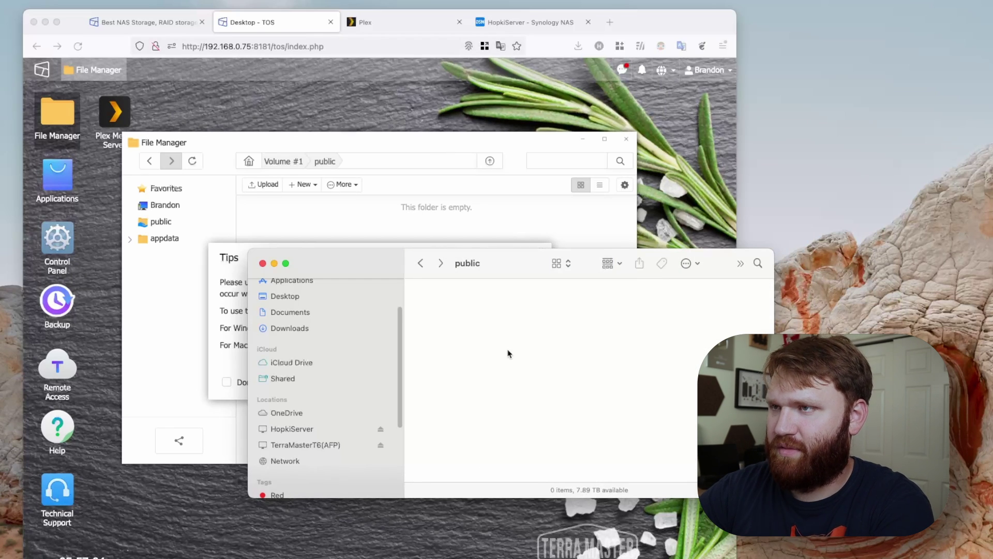
key(super+v)
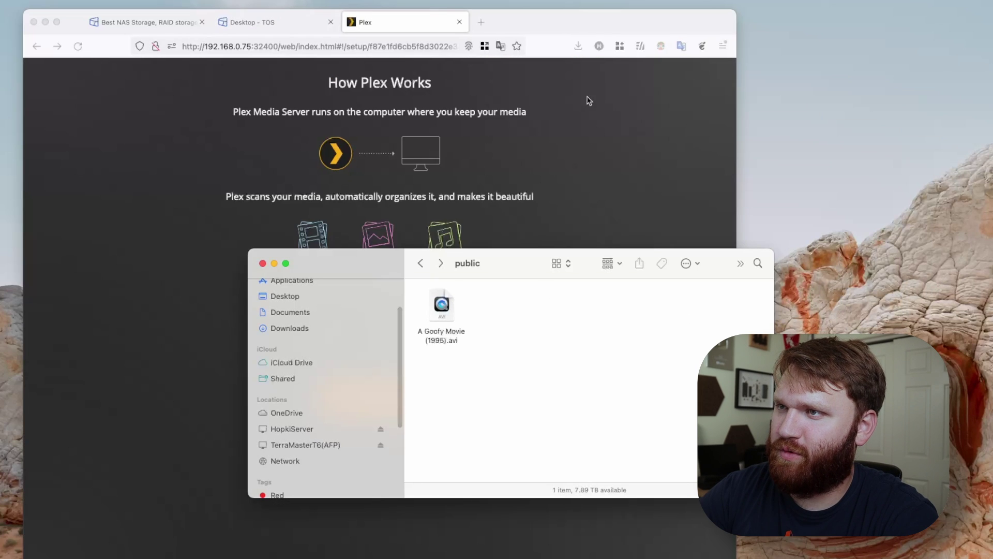
- Dismiss the How Plex Works intro and Plex Pass offer, keeping TerraMasterT6 as the server name
click(585, 160)
click(362, 398)
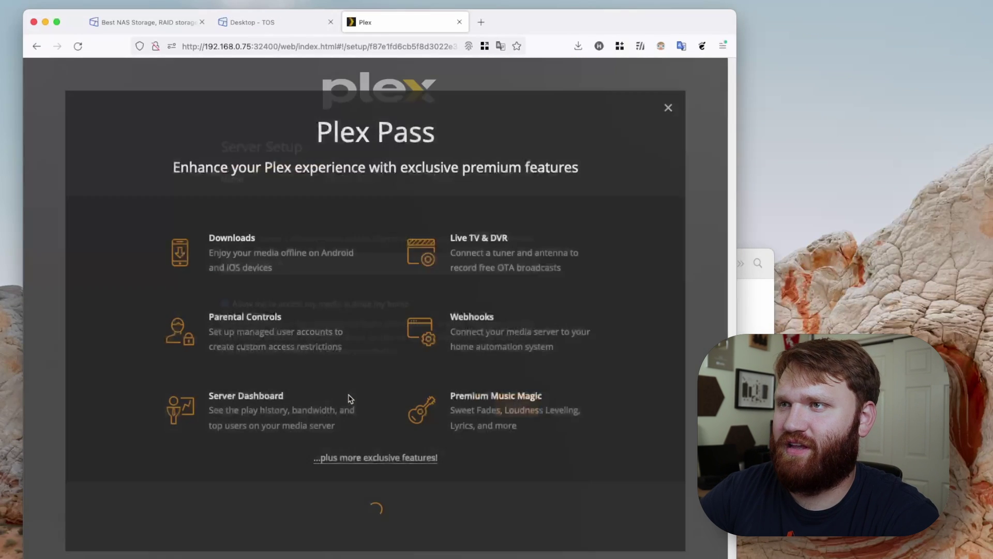
click(667, 108)
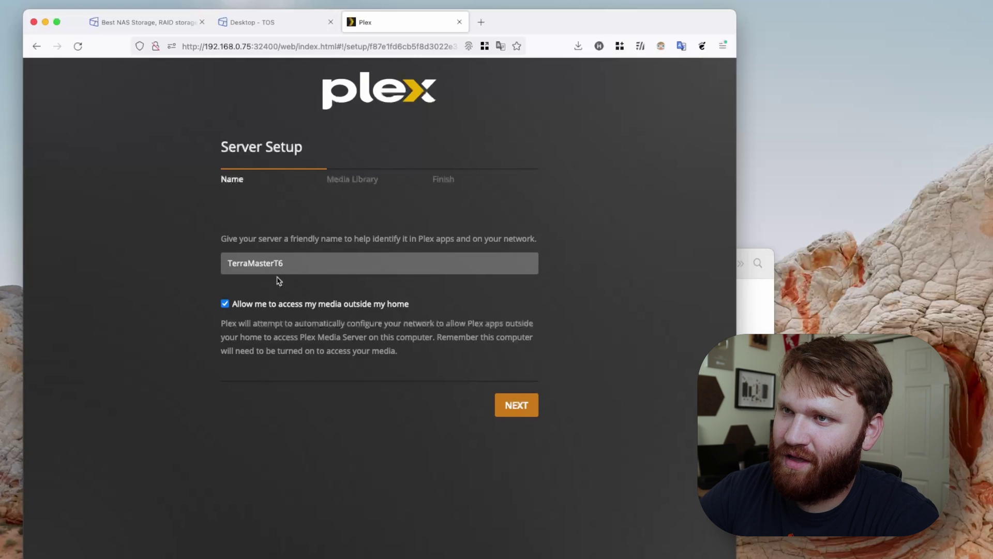
click(523, 408)
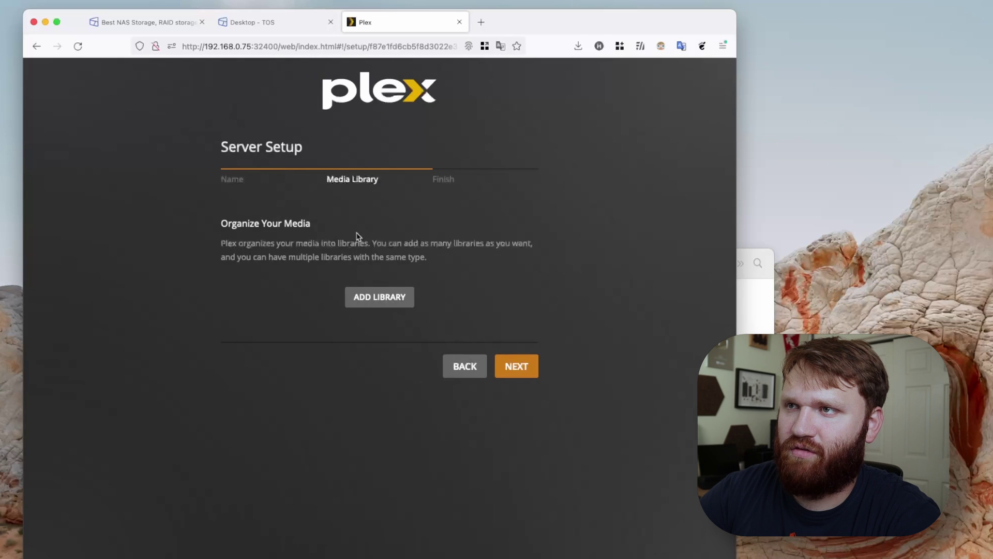
- Add a Movies library reading from /mnt/public and finish the server setup
click(380, 297)
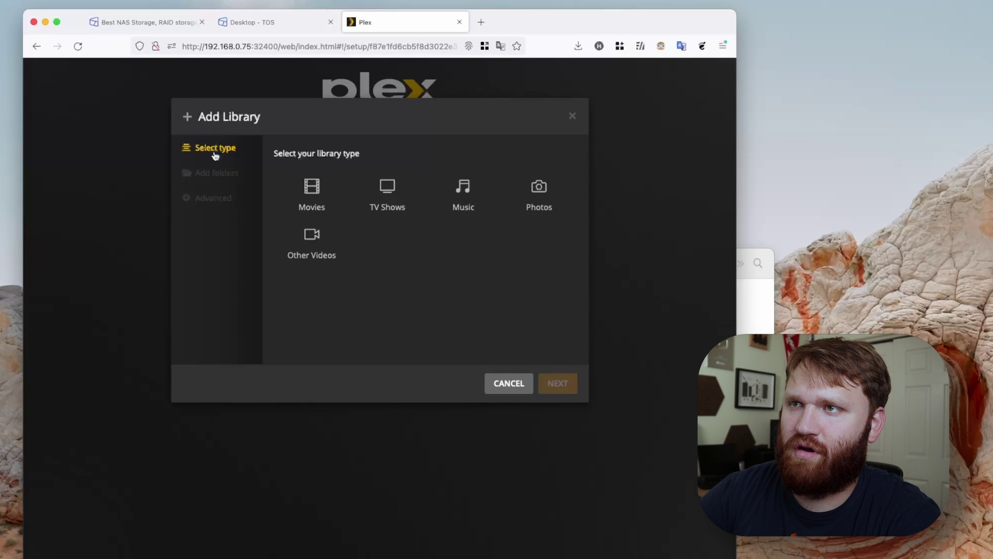
click(317, 216)
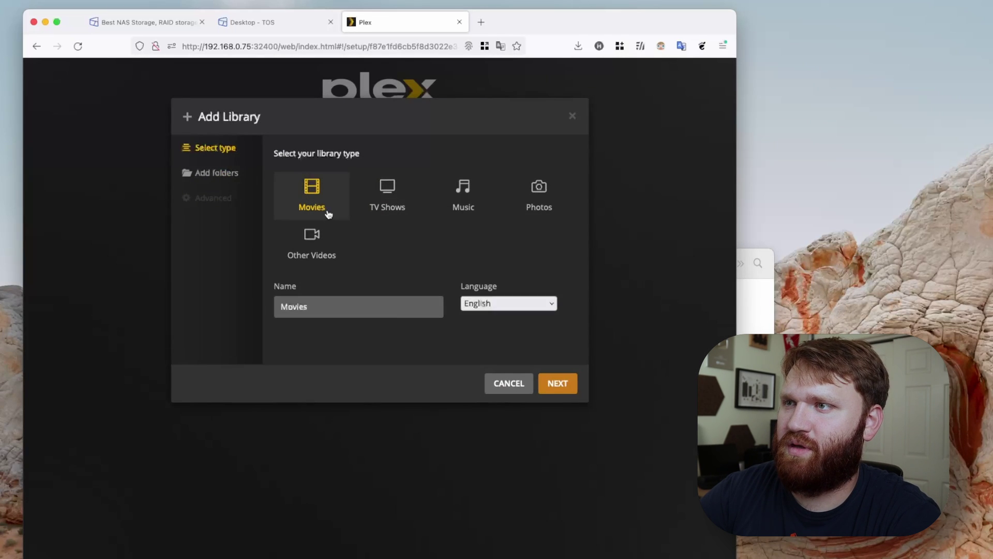
click(563, 384)
click(421, 184)
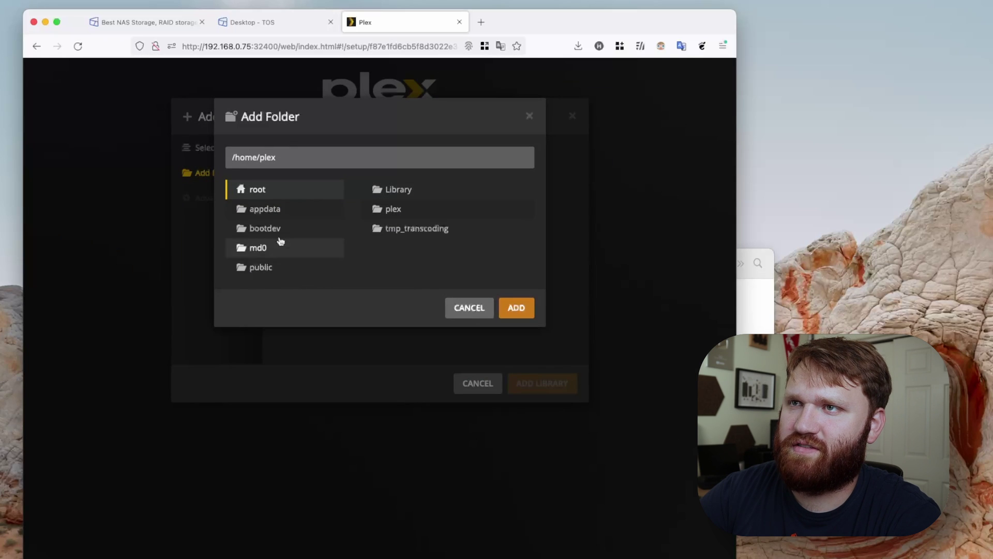
click(261, 270)
click(515, 309)
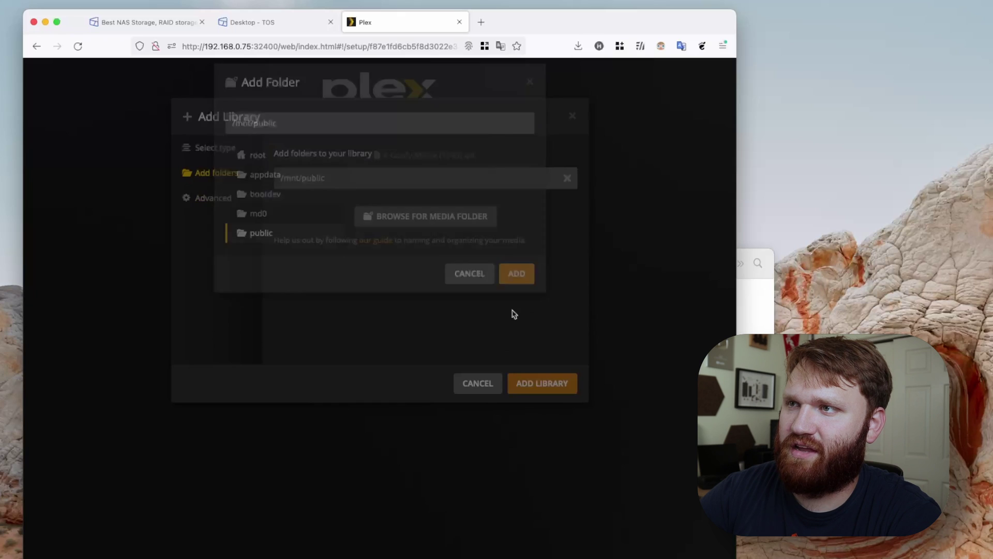
click(541, 382)
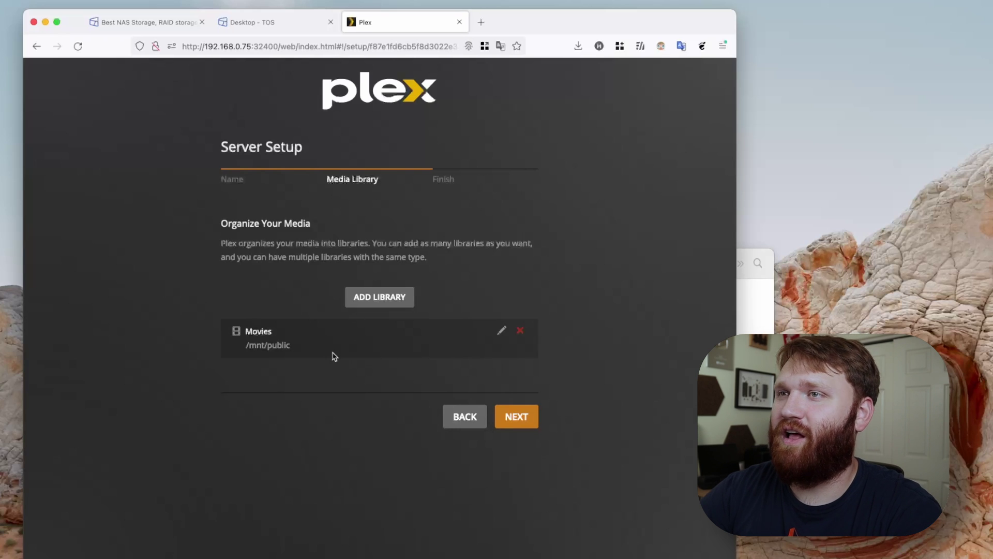
click(519, 420)
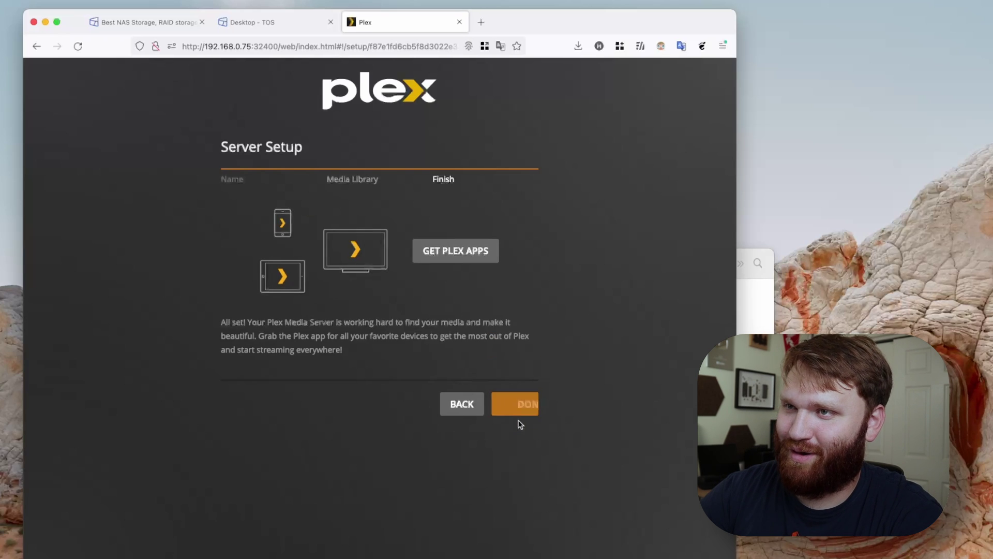
click(517, 414)
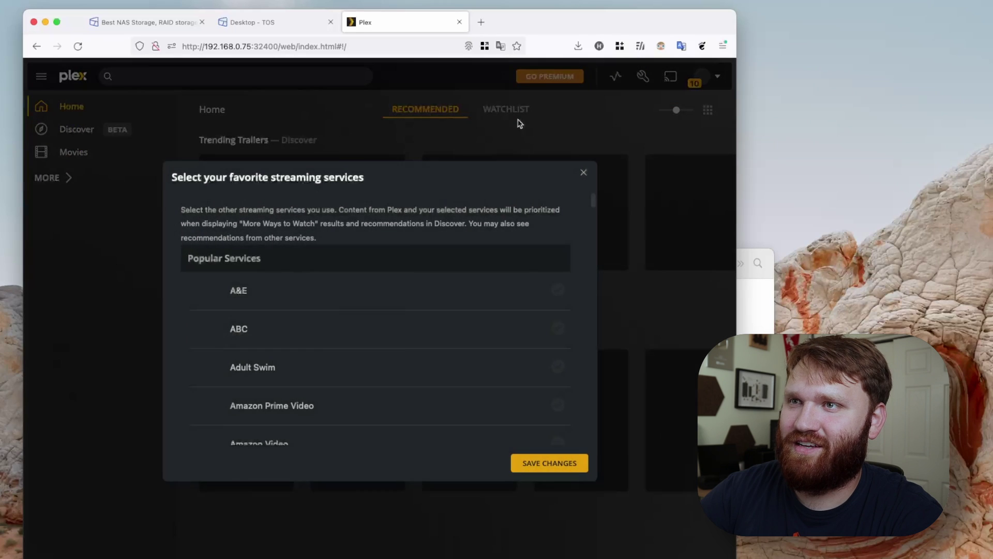
- Dismiss the streaming prompt and open TerraMasterT6's Movies library listing A Goofy Movie and The Northman
click(583, 173)
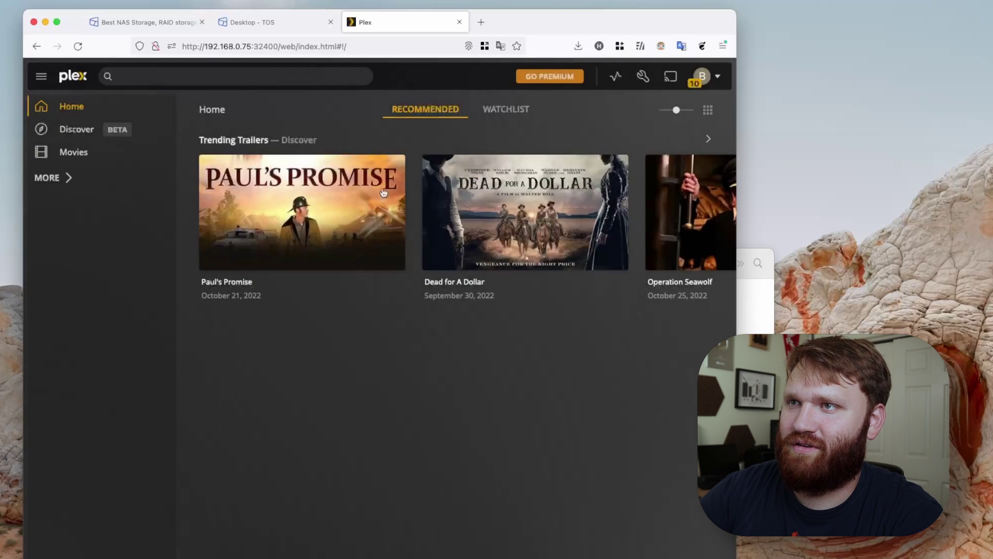
click(66, 177)
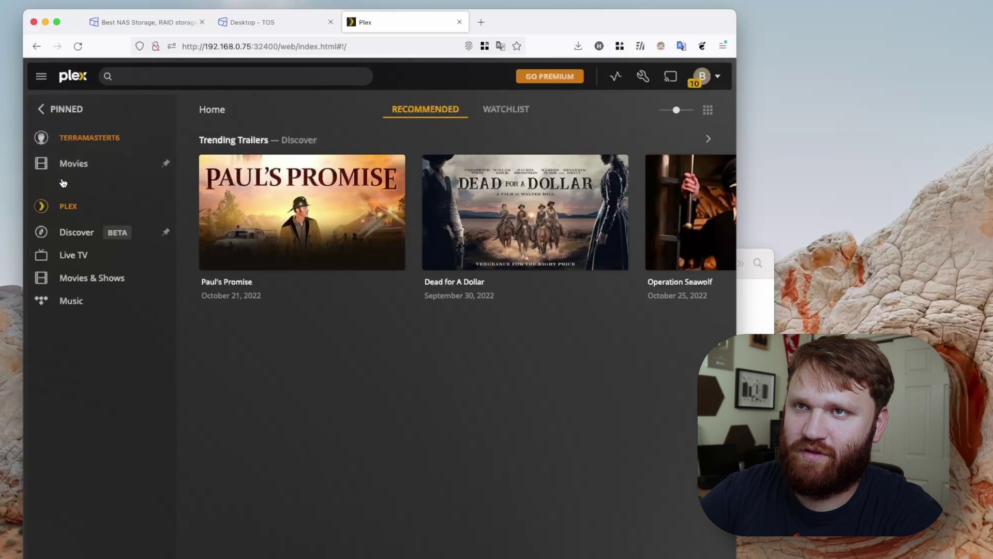
click(83, 137)
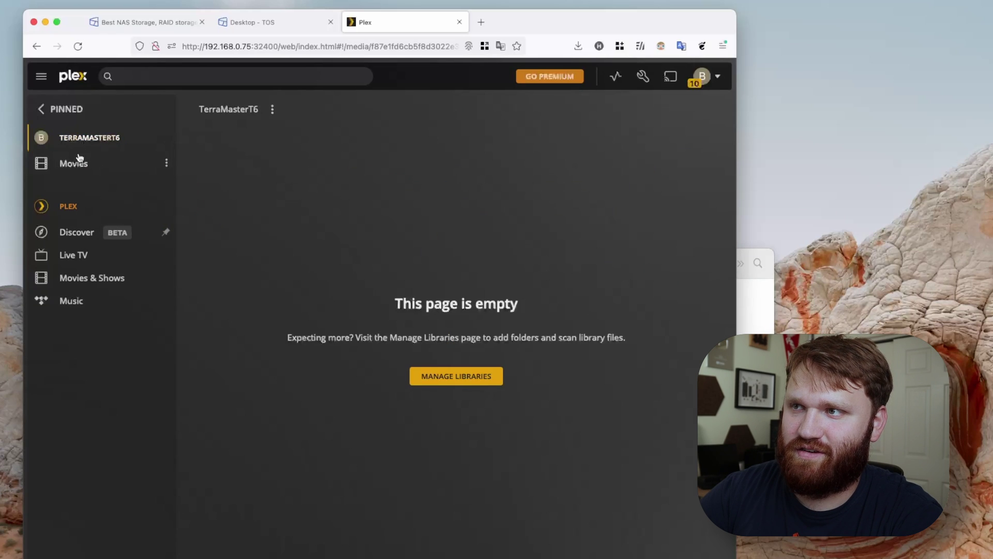
click(73, 161)
key(super+Tab)
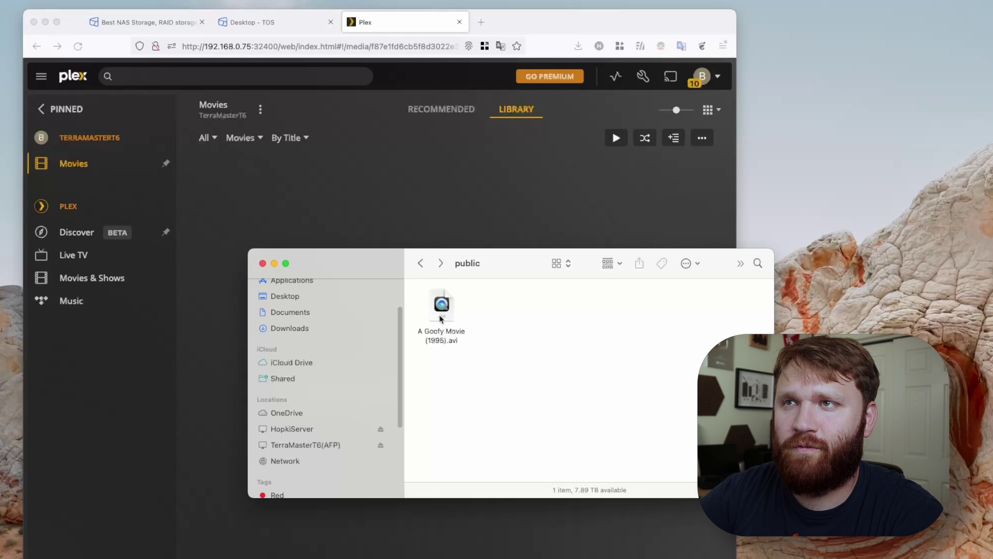
key(super+Tab)
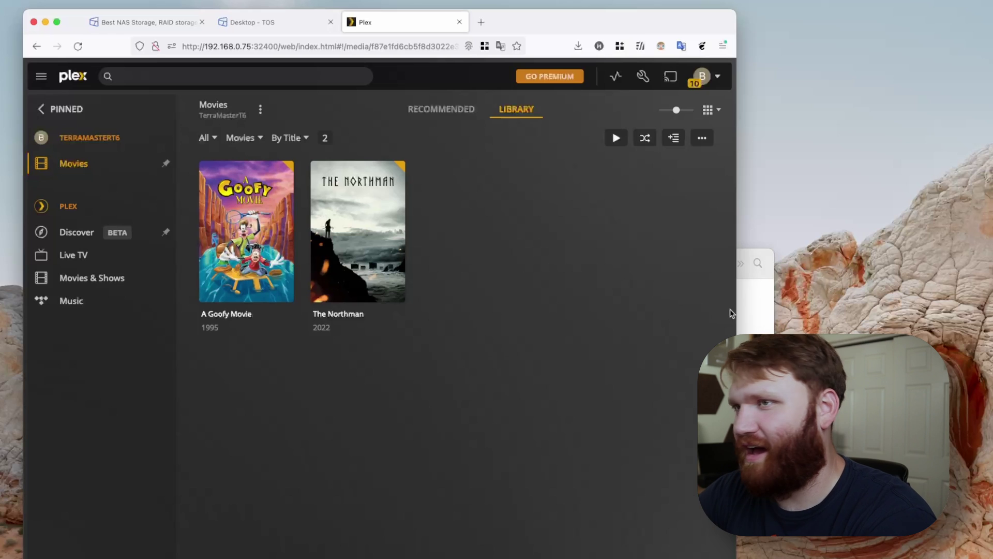
click(252, 26)
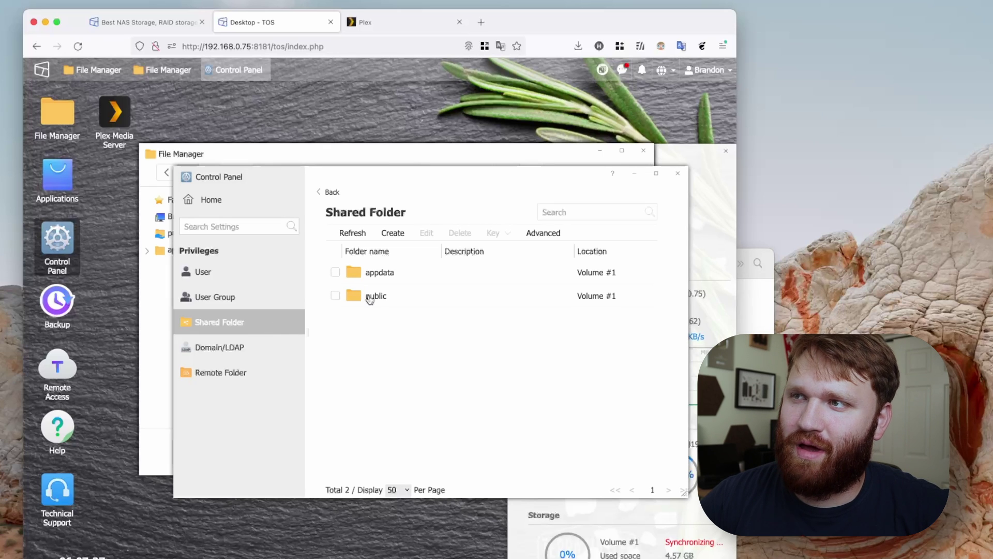
- Edit the public shared folder and view its Permission tab for user access
click(335, 295)
click(427, 233)
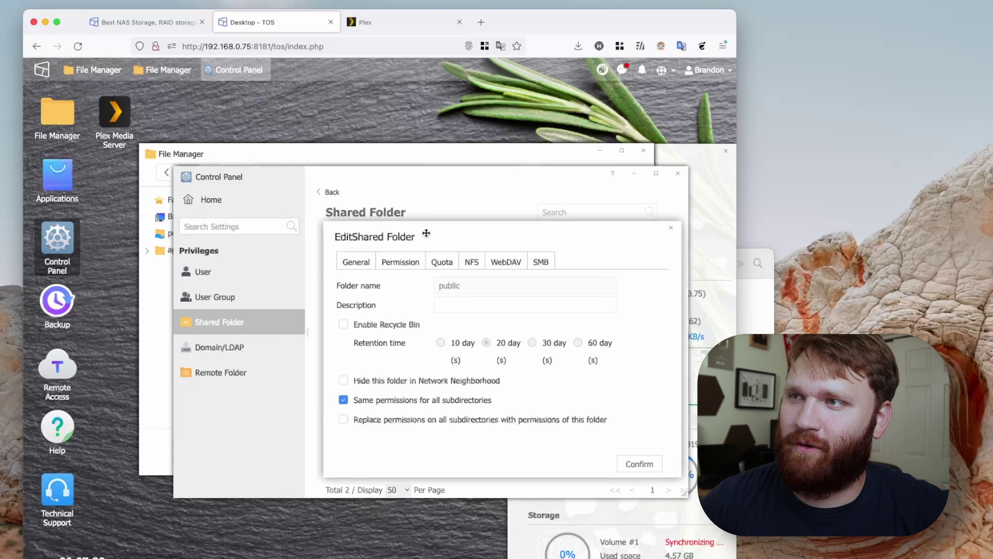
click(398, 262)
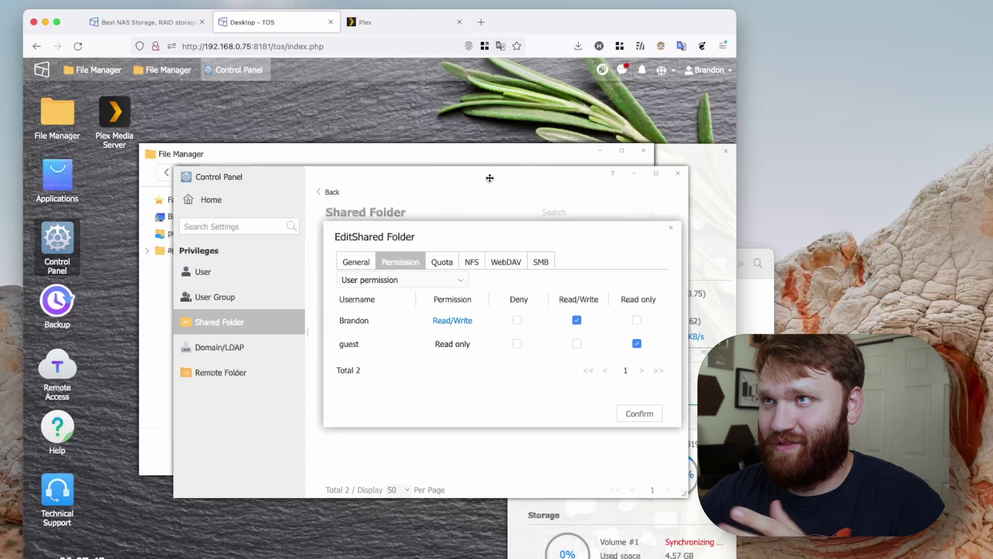
click(390, 31)
- Open A Goofy Movie's detail page in the Movies library and press PLAY
mouse_move(263, 276)
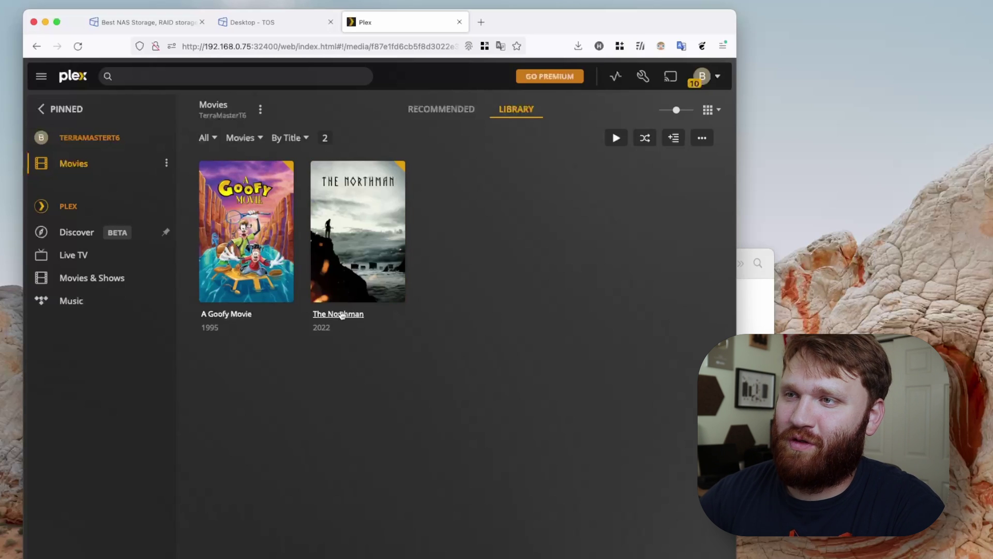
click(233, 314)
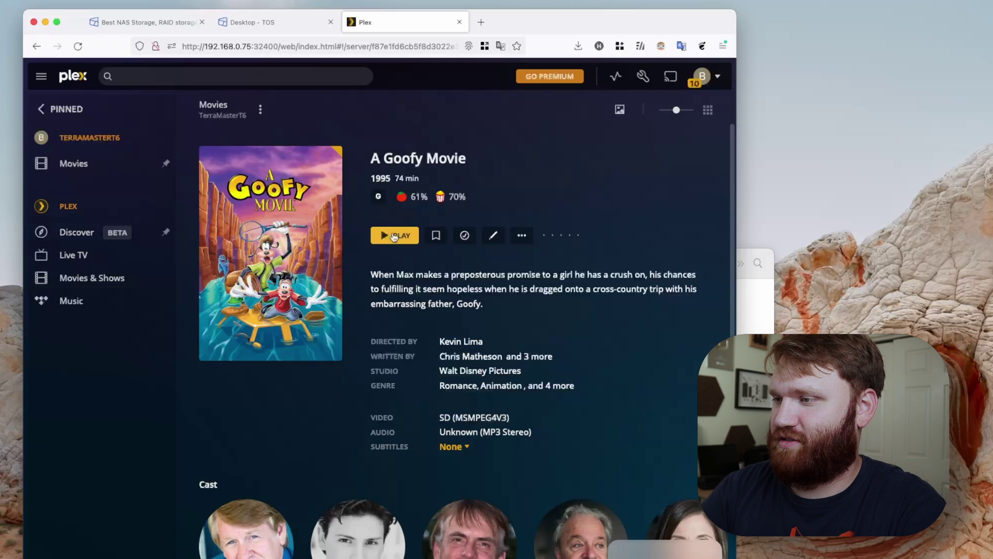
click(394, 236)
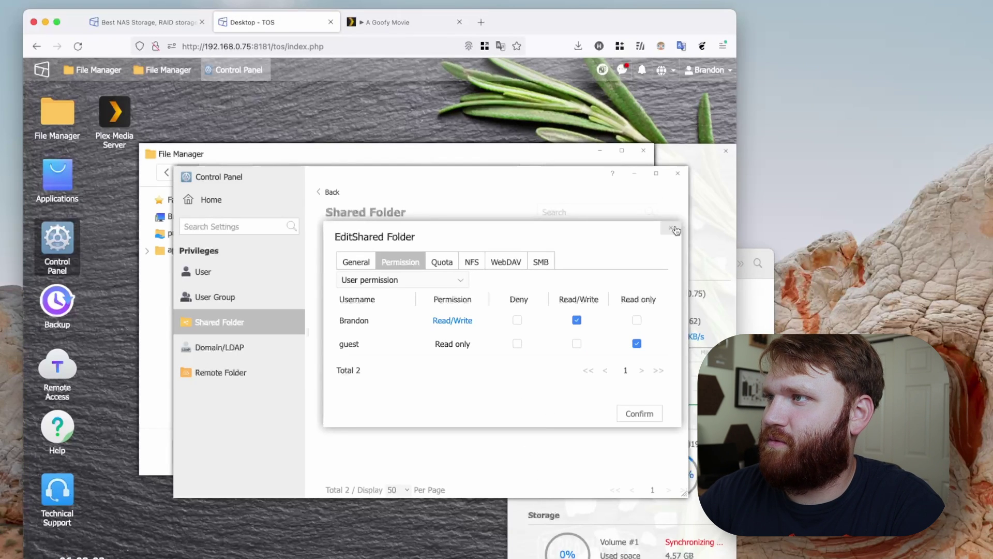
- Close the public folder settings without saving changes, checking the playing movie between tabs
click(671, 227)
click(412, 349)
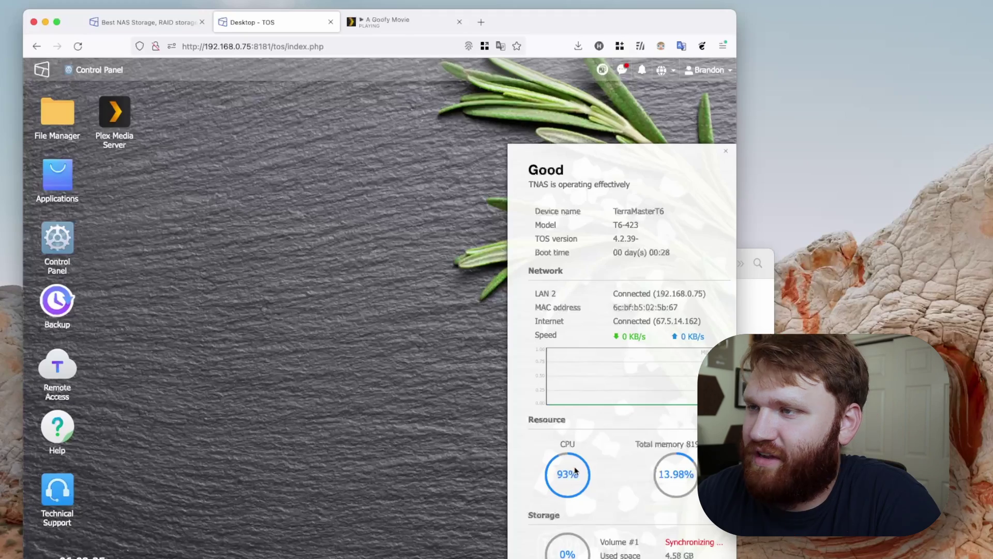
click(392, 15)
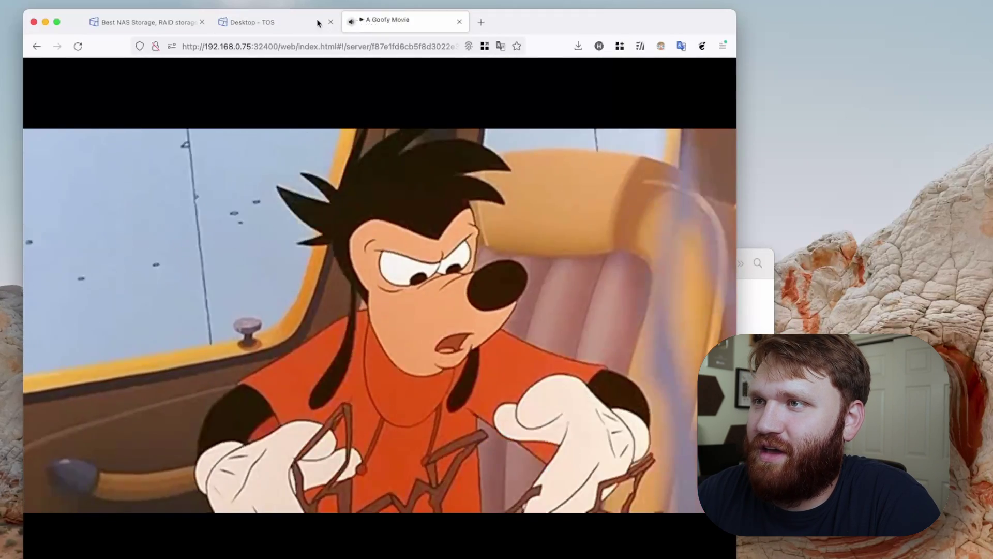
click(252, 22)
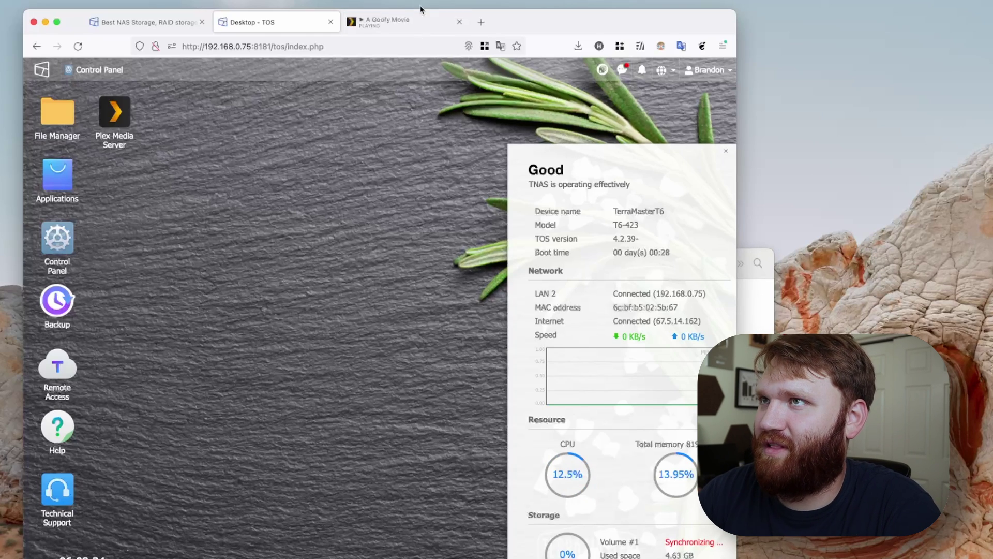
click(373, 22)
click(278, 16)
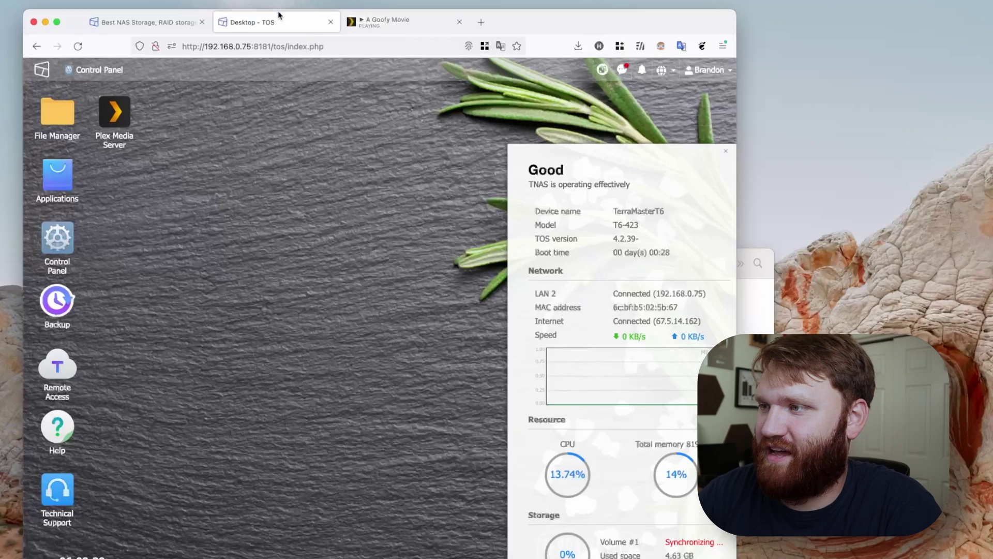
- Exit full-screen playback of A Goofy Movie and close the Plex tab with Cmd+W
click(378, 21)
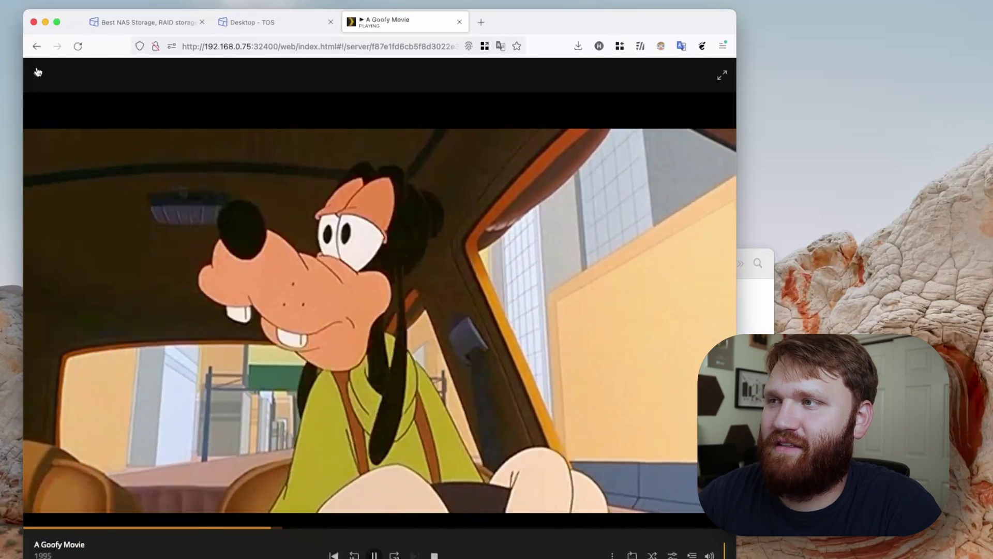
click(37, 72)
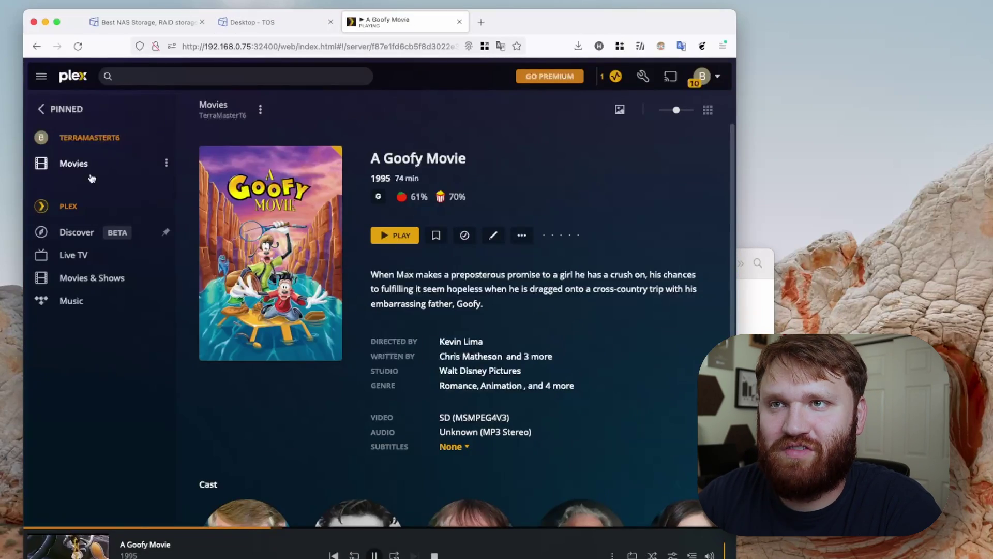
key(super+w)
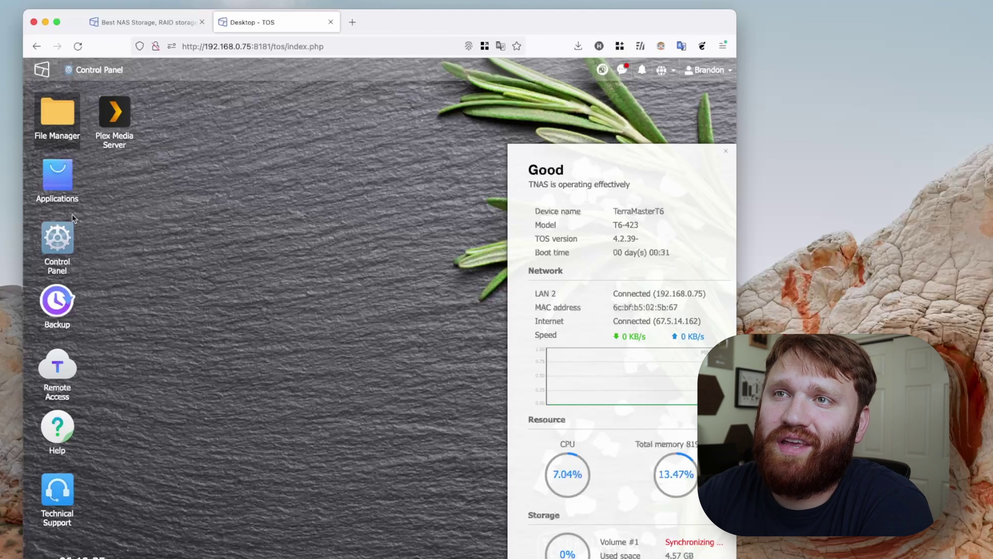
- Install Docker from the Recommended apps in the app center
click(60, 178)
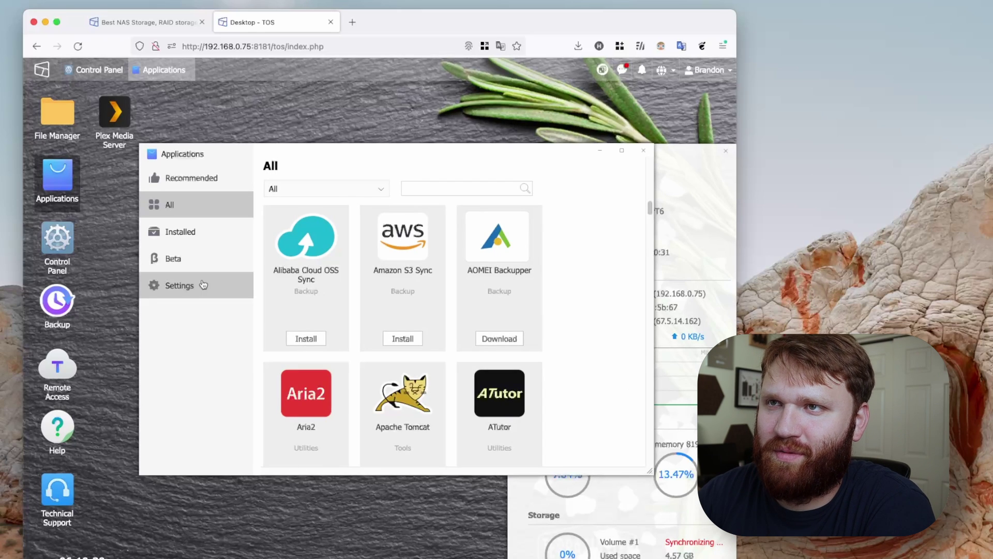
click(226, 175)
scroll(583, 419, down, 1)
scroll(583, 419, up, 1)
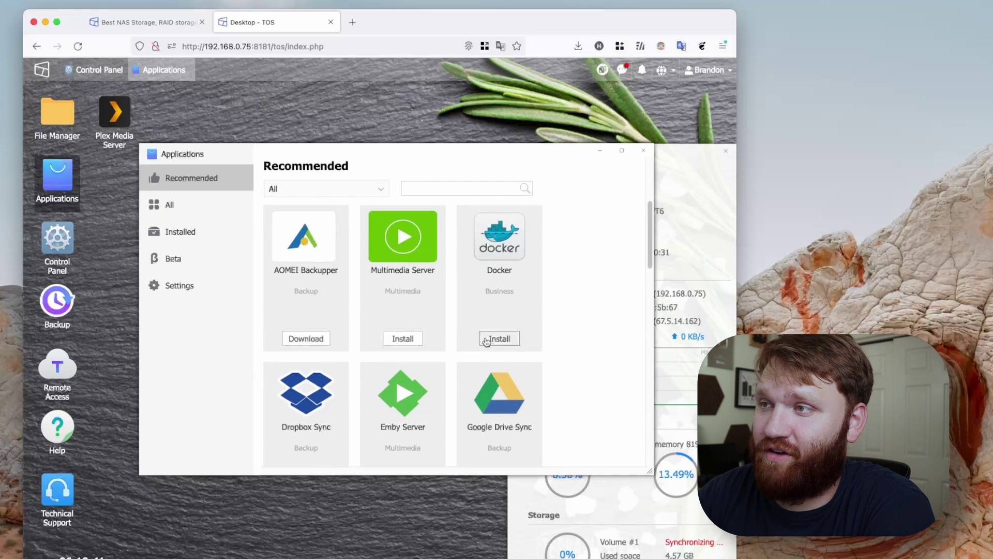
click(492, 338)
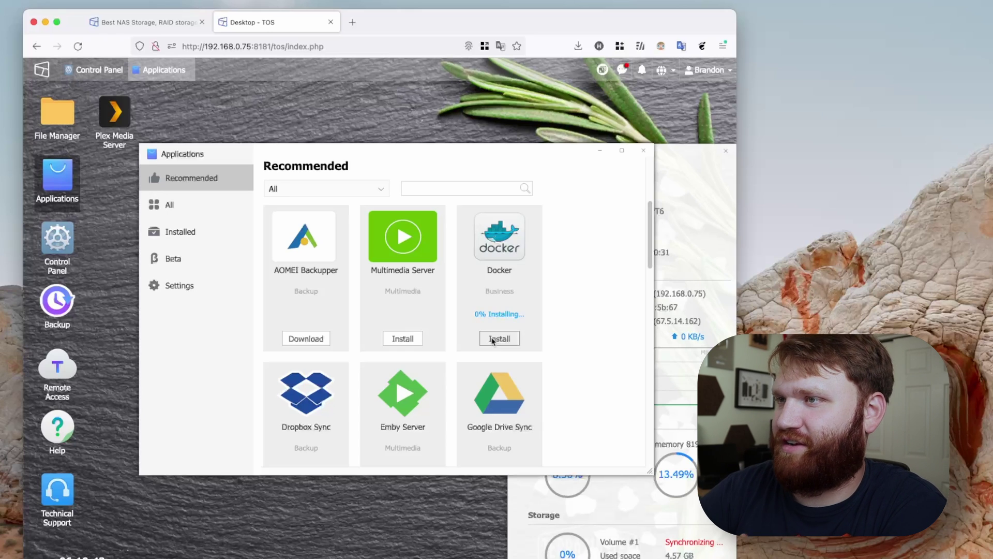
click(502, 253)
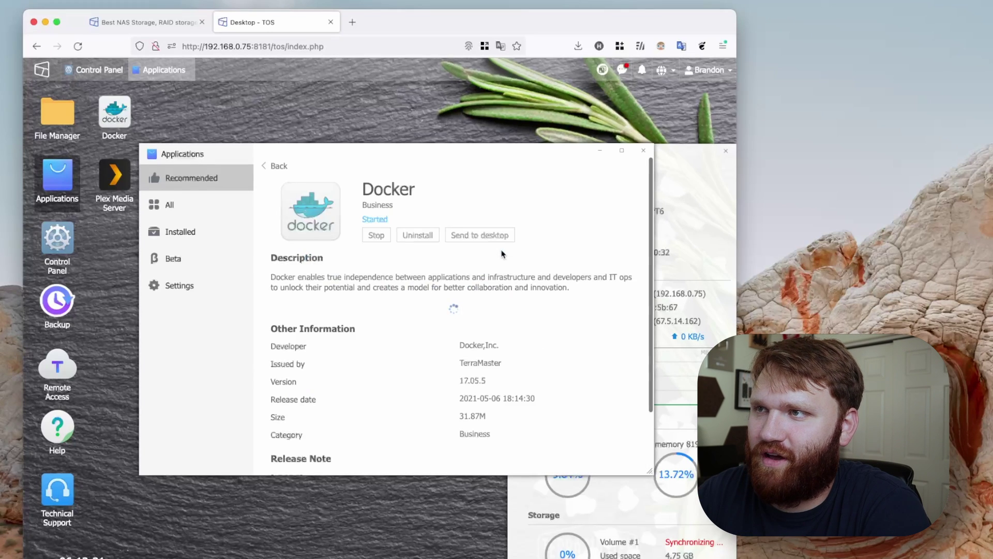
- Close the app center and launch Docker from its desktop icon
scroll(376, 225, down, 1)
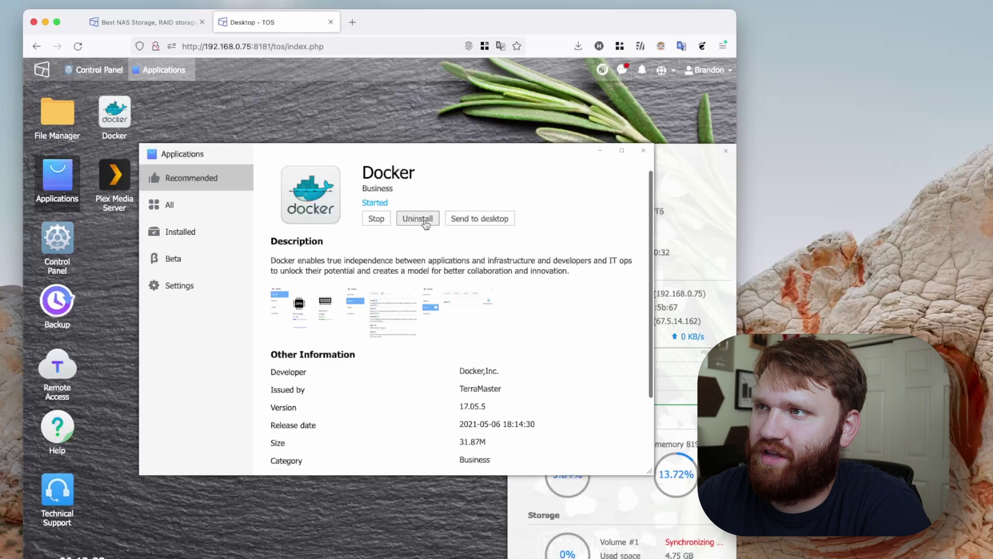
click(644, 150)
click(112, 112)
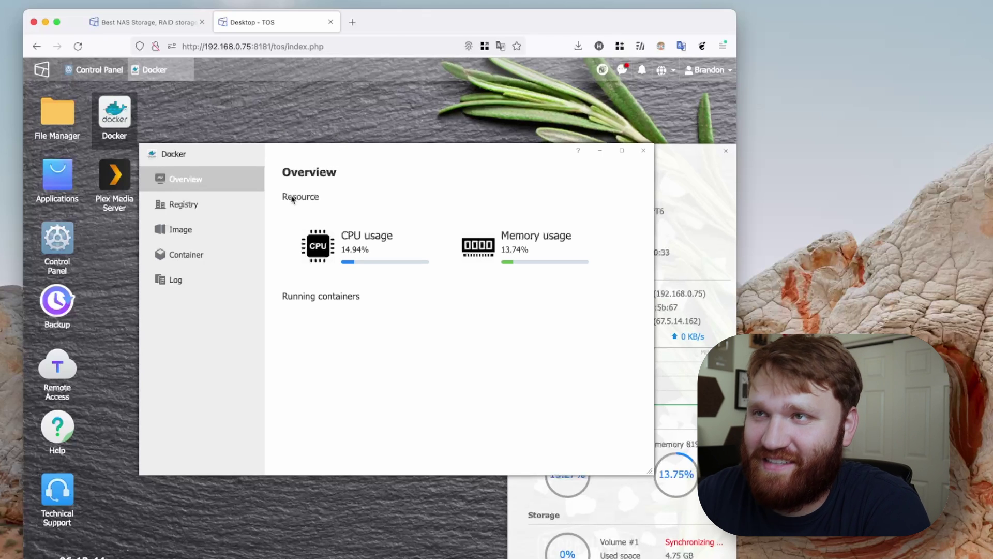
- Look through Docker's registry image list, the local images and the containers list
click(192, 206)
scroll(372, 285, down, 1)
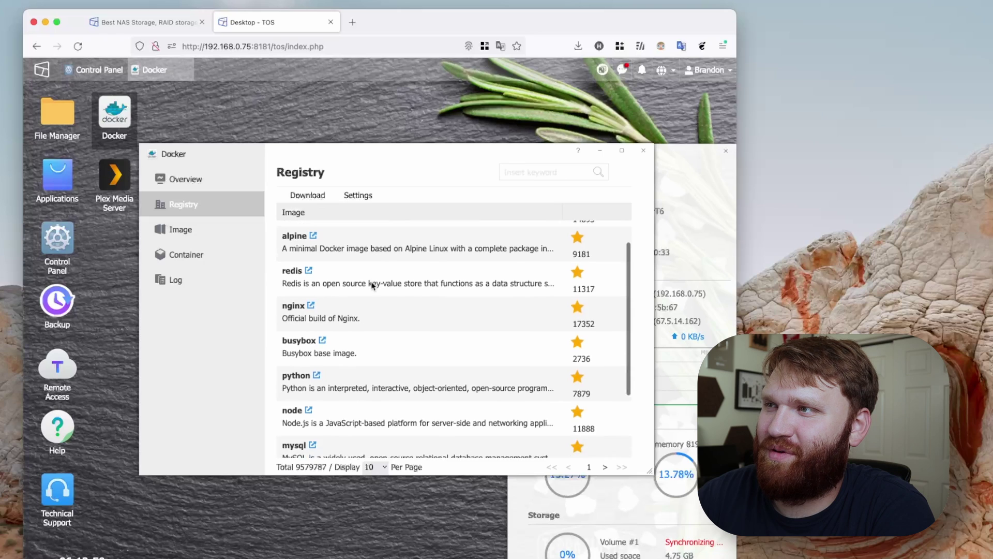
scroll(372, 286, up, 1)
scroll(317, 223, down, 1)
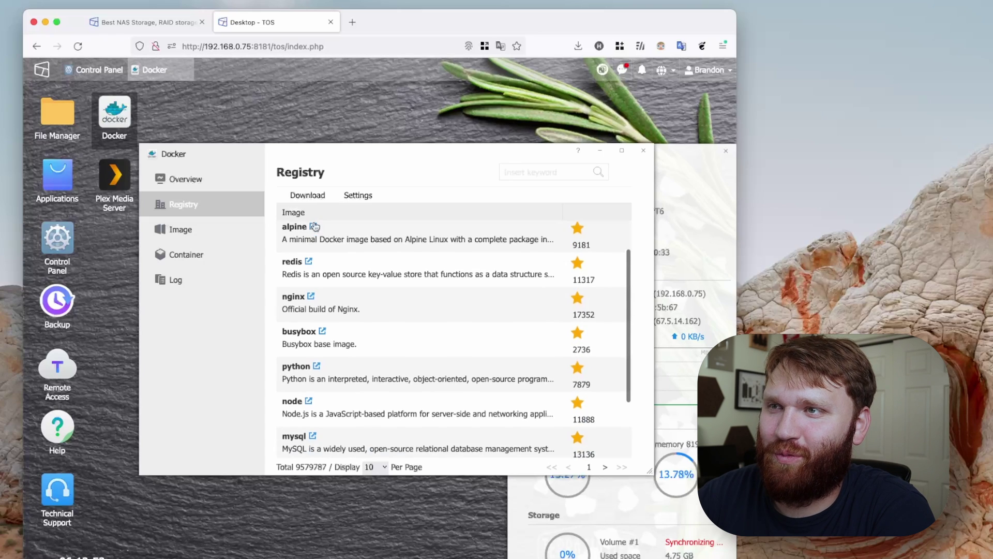
scroll(331, 331, down, 2)
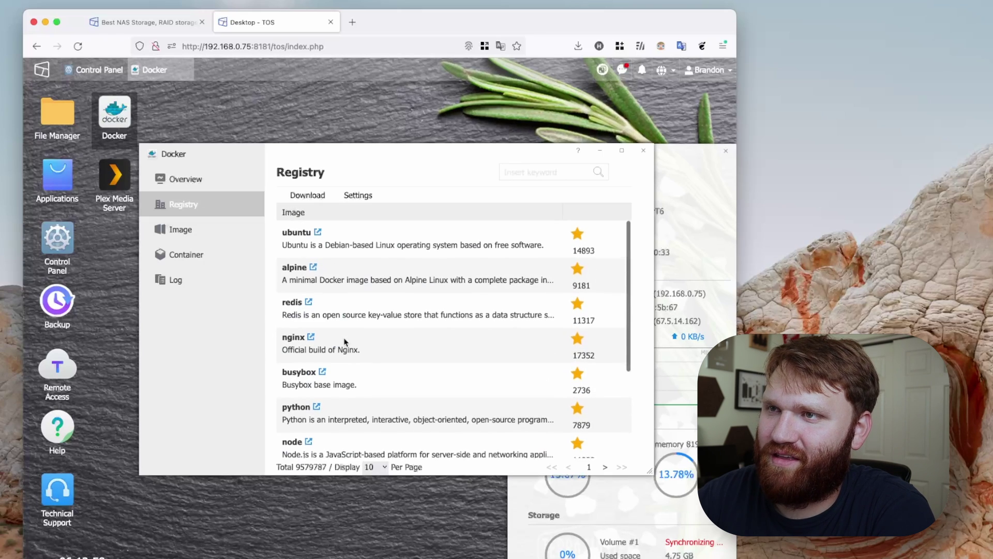
click(196, 234)
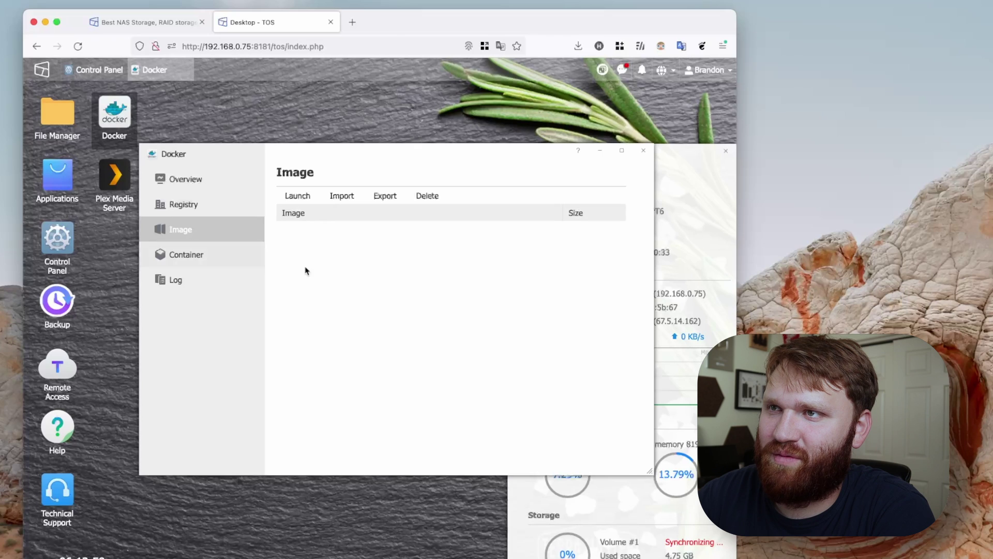
click(189, 255)
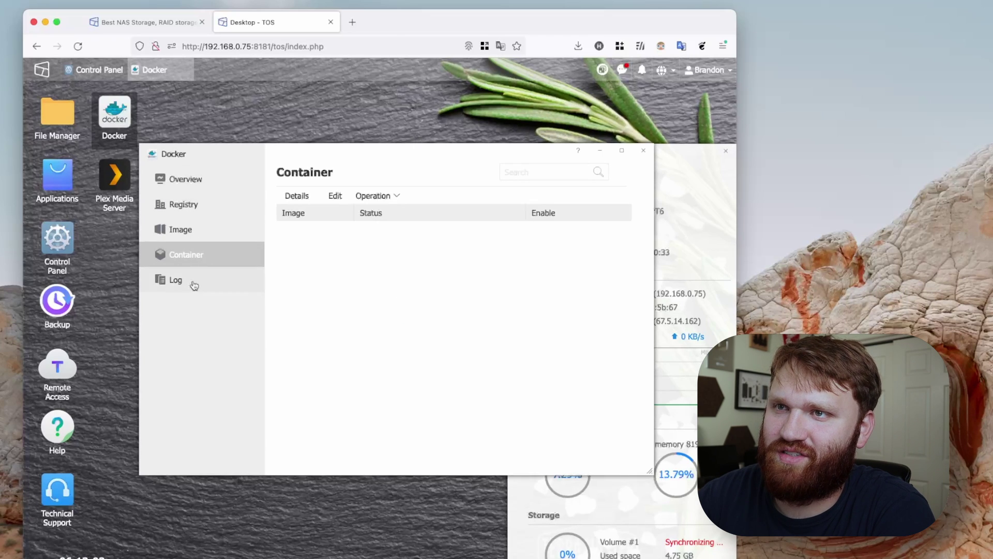
click(184, 205)
scroll(401, 411, up, 2)
scroll(401, 411, down, 2)
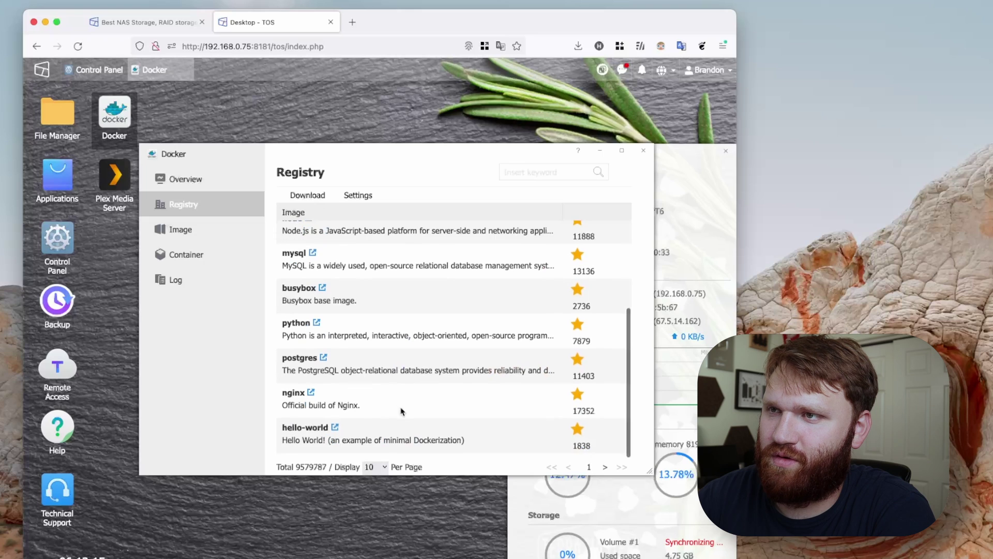
scroll(401, 408, up, 3)
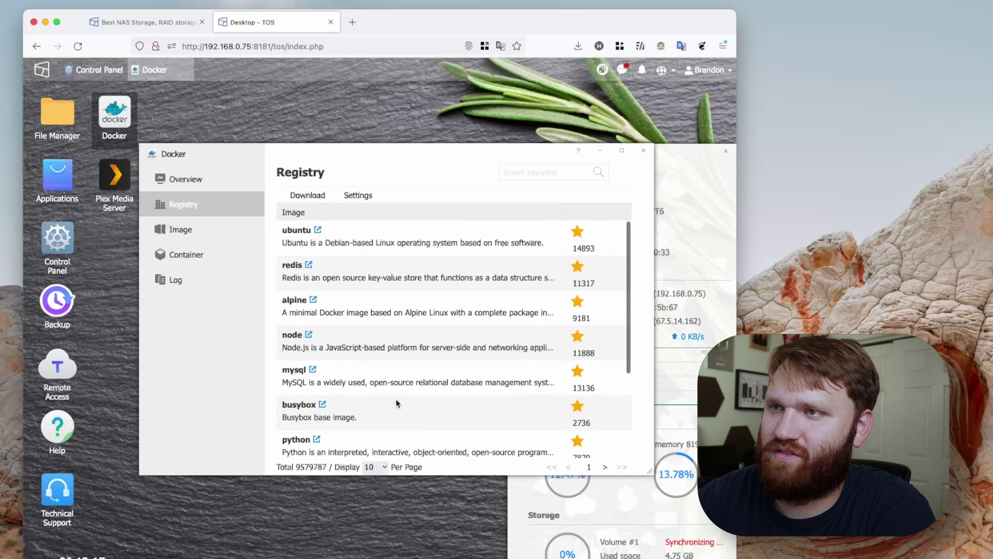
- Set the Docker registry mirror to registry.hub.docker.com and apply it
click(358, 196)
click(362, 278)
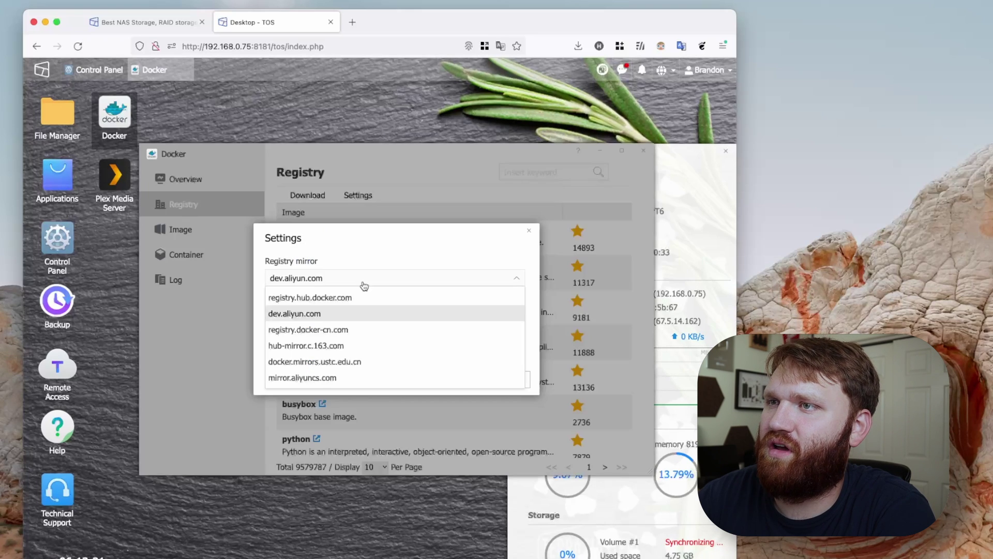
click(341, 298)
click(469, 382)
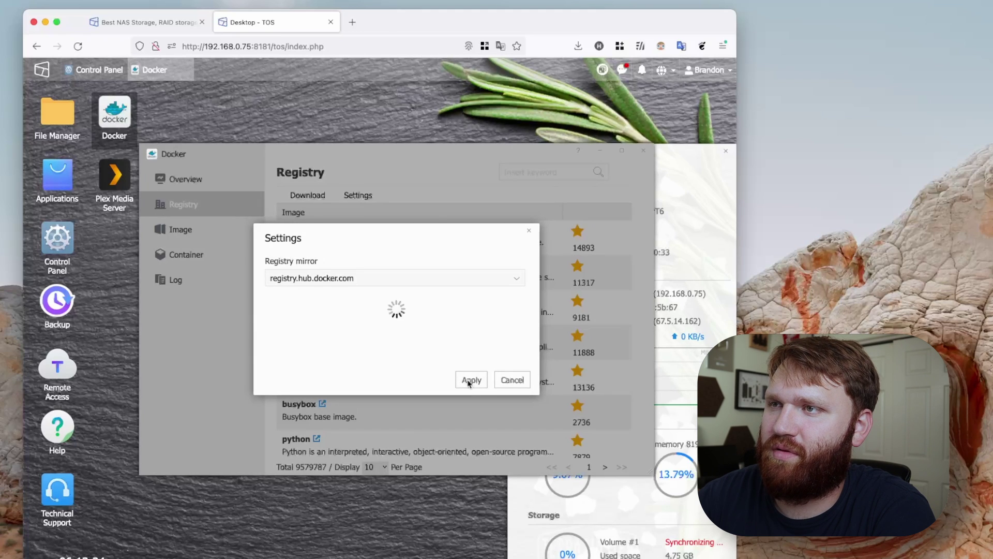
- Close the hello-world container details and the Docker window, then dismiss the status panel
click(605, 467)
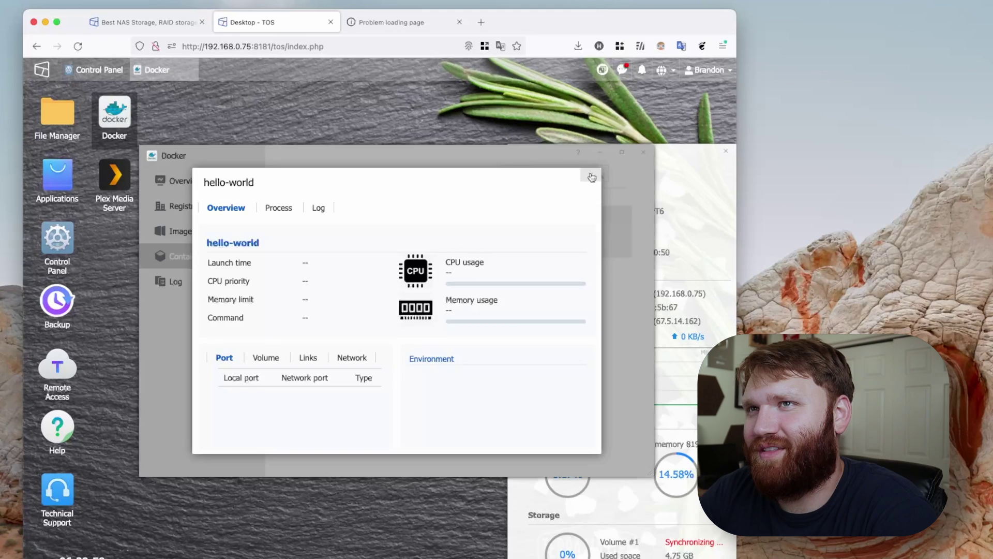
click(593, 177)
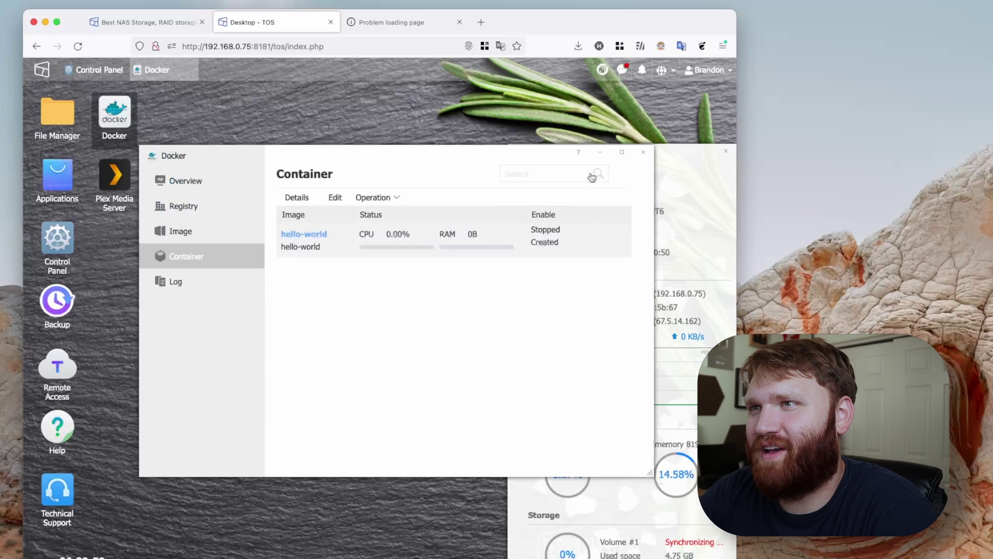
click(644, 152)
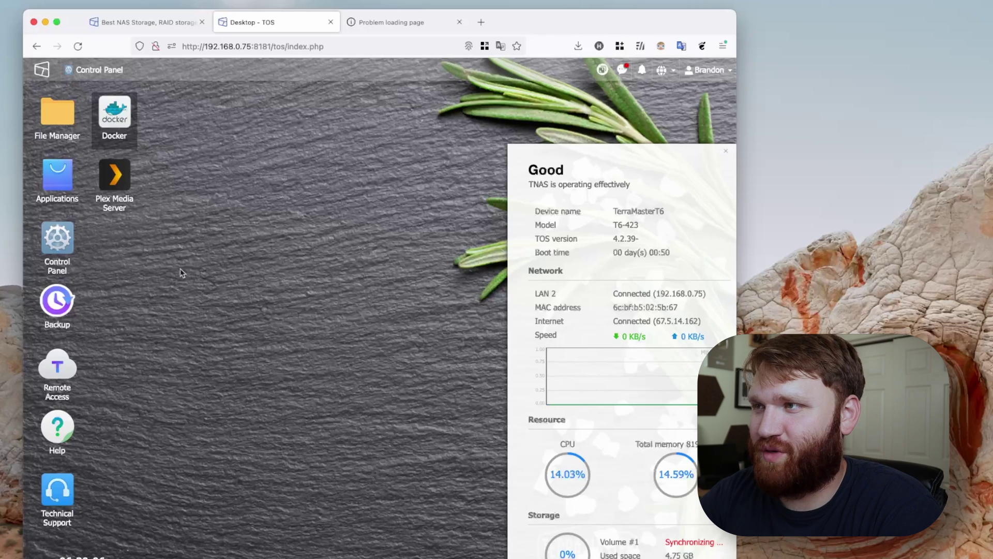
click(726, 151)
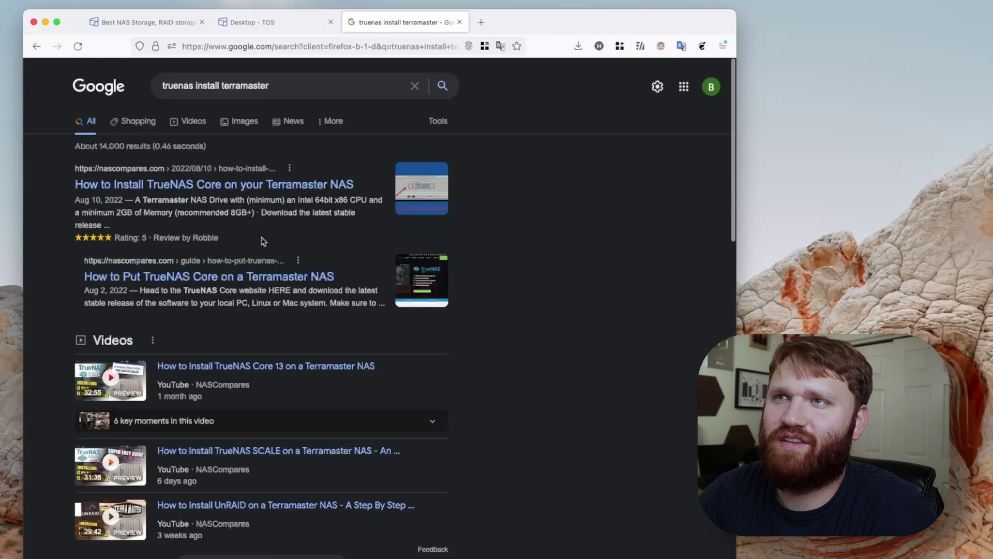
- Scroll down the 'truenas install terramaster' results to the NASCompares videos and TerraMaster forum posts
scroll(263, 241, down, 2)
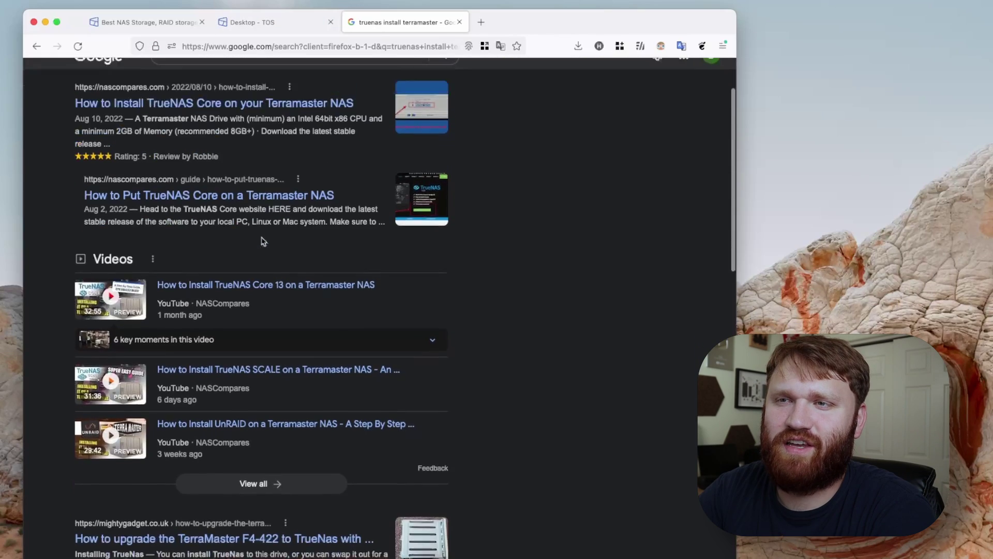
scroll(263, 241, down, 5)
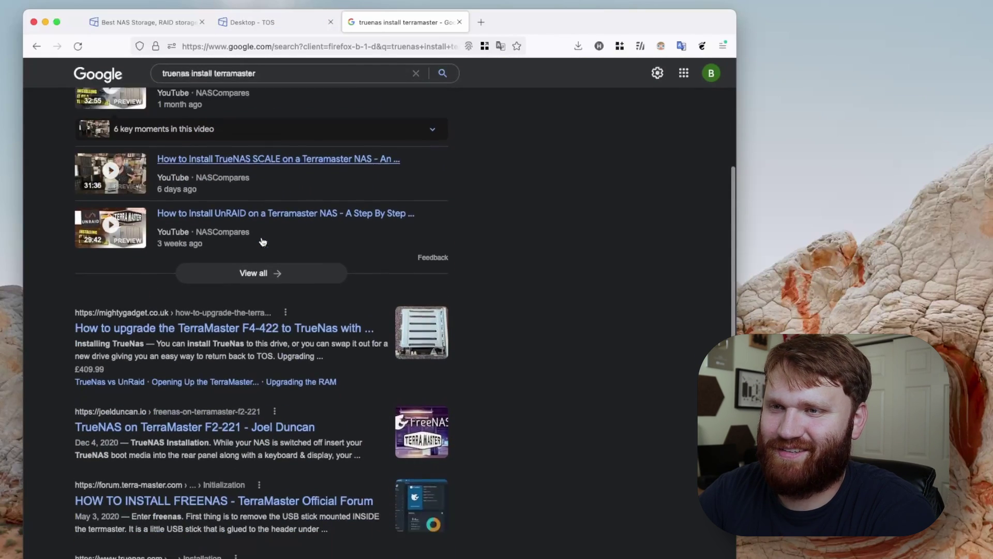
scroll(263, 242, down, 1)
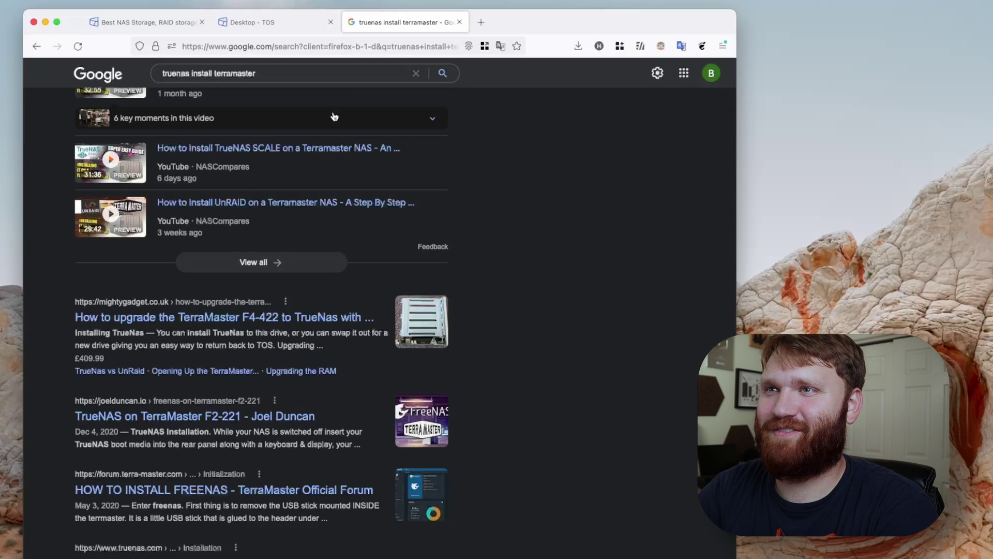
scroll(355, 213, down, 3)
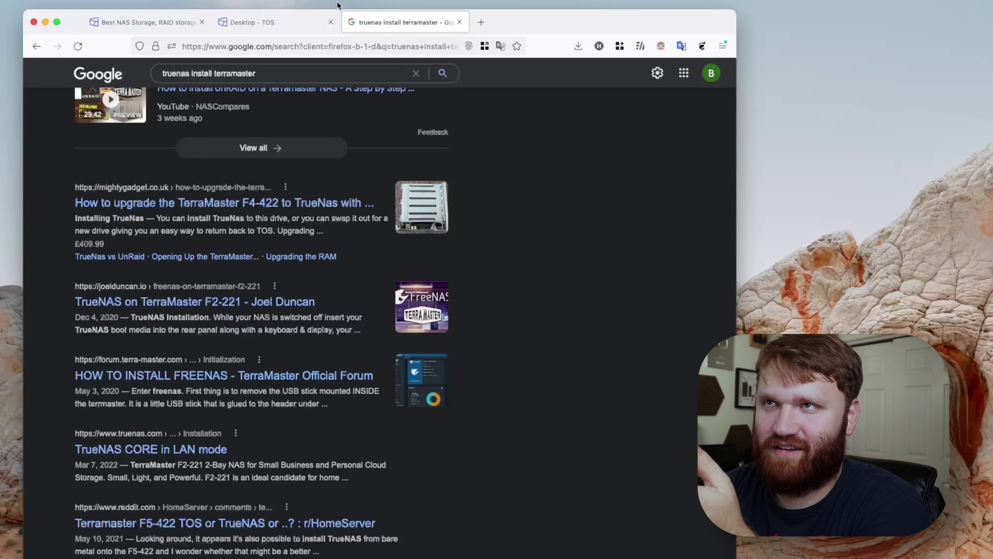
- Switch to the 'Desktop - TOS' browser tab
click(292, 23)
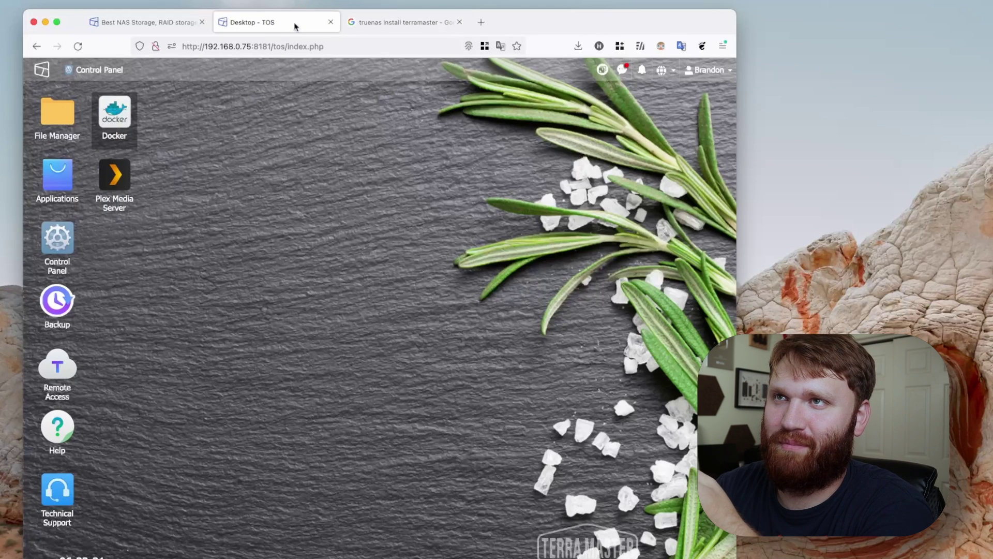